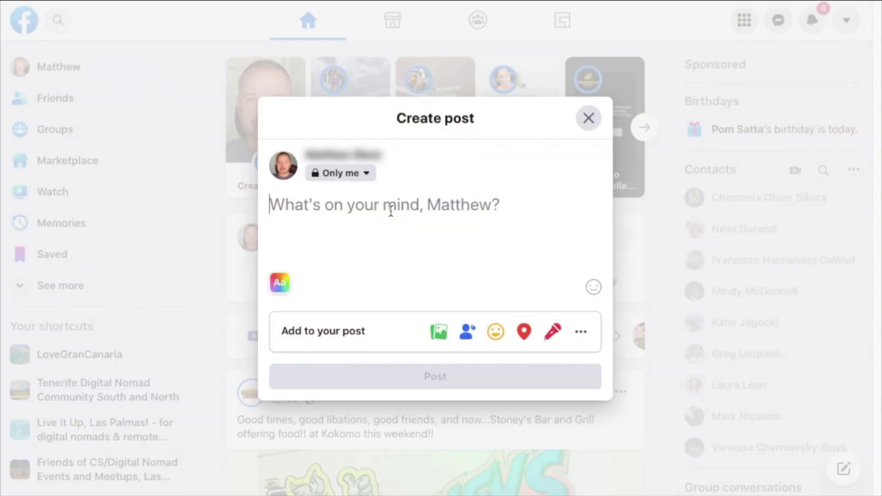
text(https://aioseo.com/)
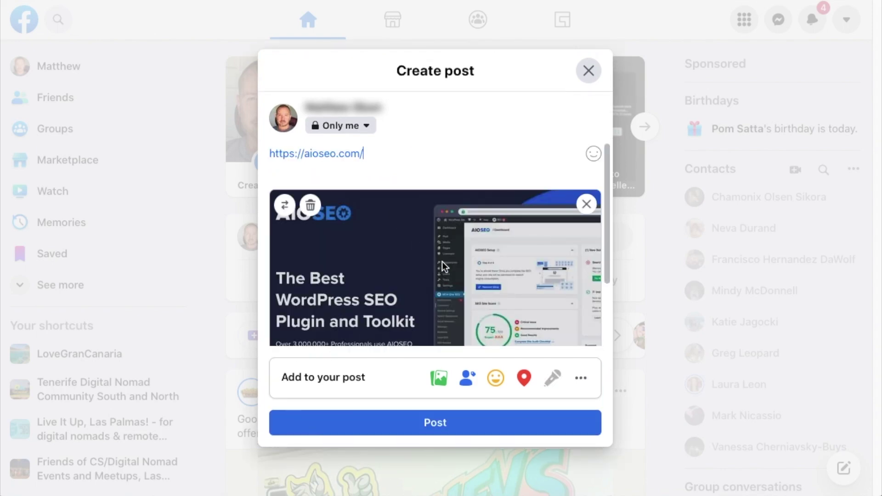
scroll(442, 261, down, 2)
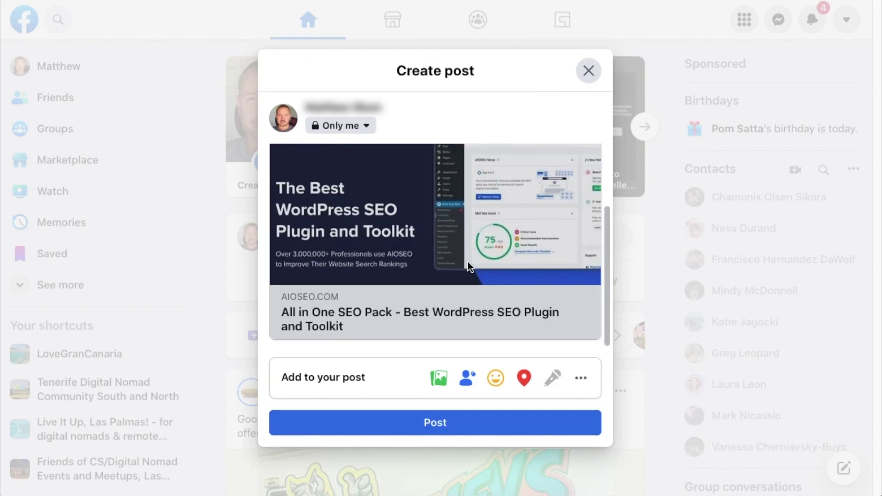
click(488, 428)
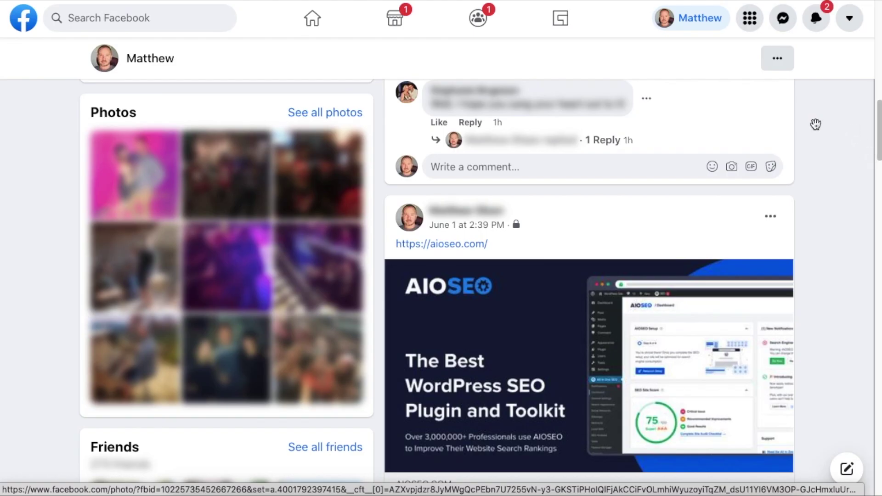
scroll(838, 142, down, 3)
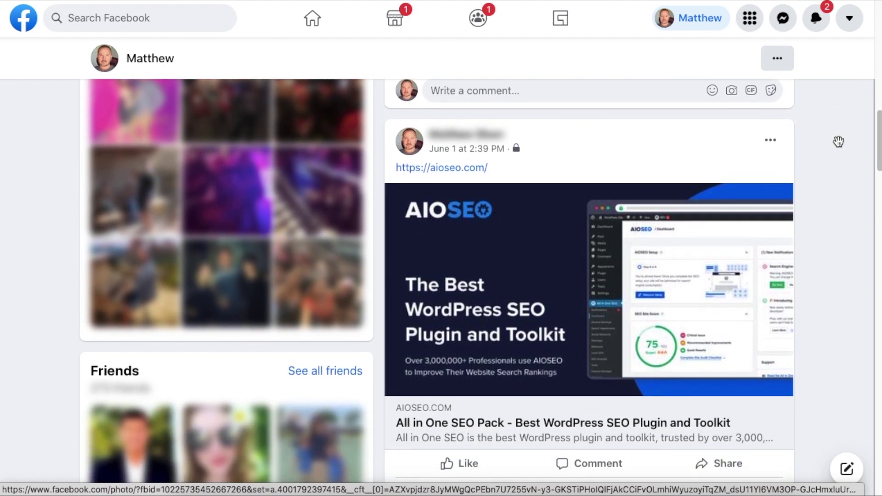
scroll(838, 141, down, 3)
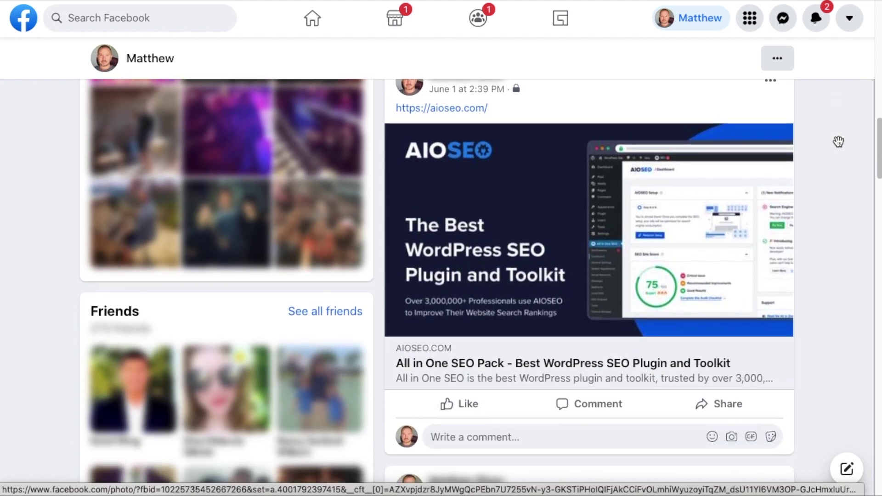
scroll(838, 141, down, 1)
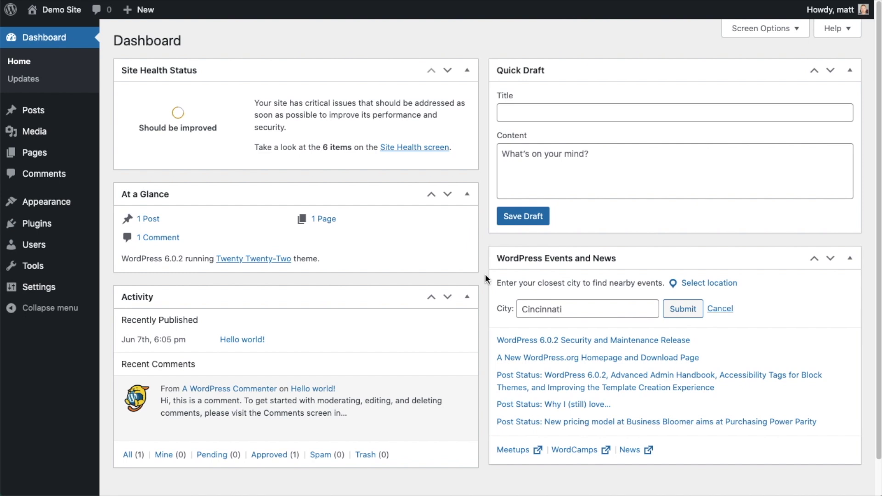
Go to Plugins > Add New in the WordPress sidebar
click(43, 228)
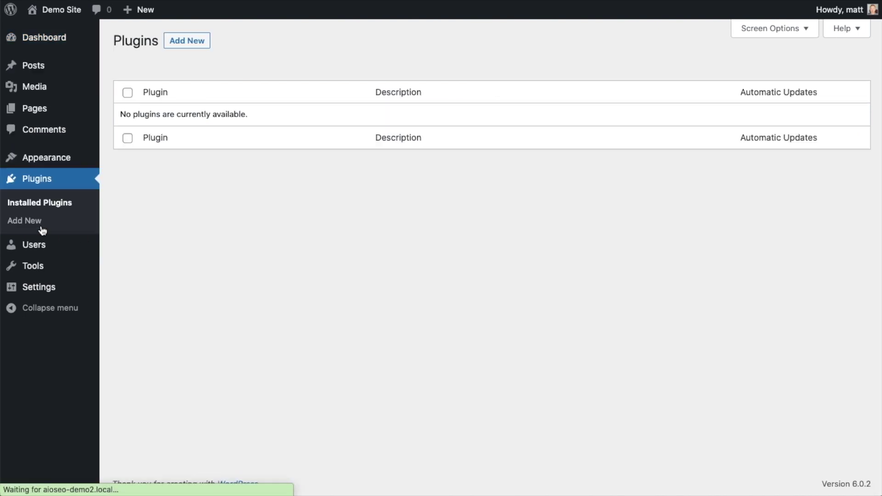
click(190, 43)
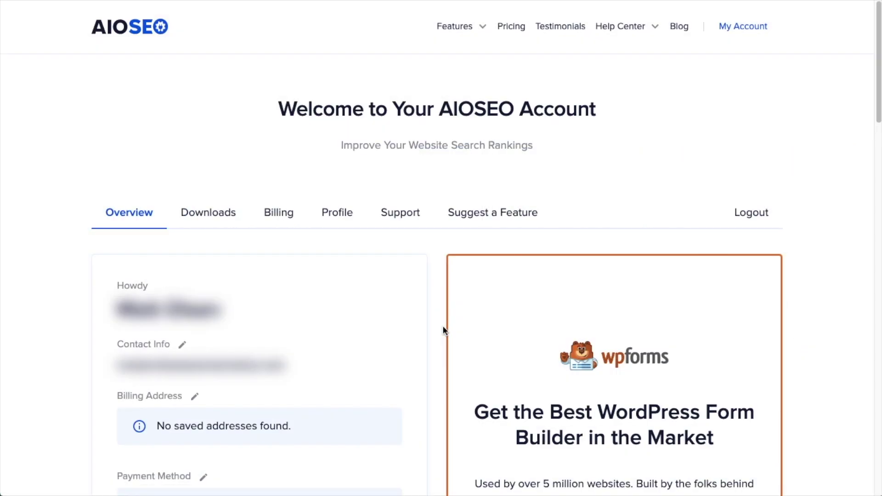
Download the AIOSEO Pro plugin zip from the AIOSEO account's Downloads tab
click(221, 215)
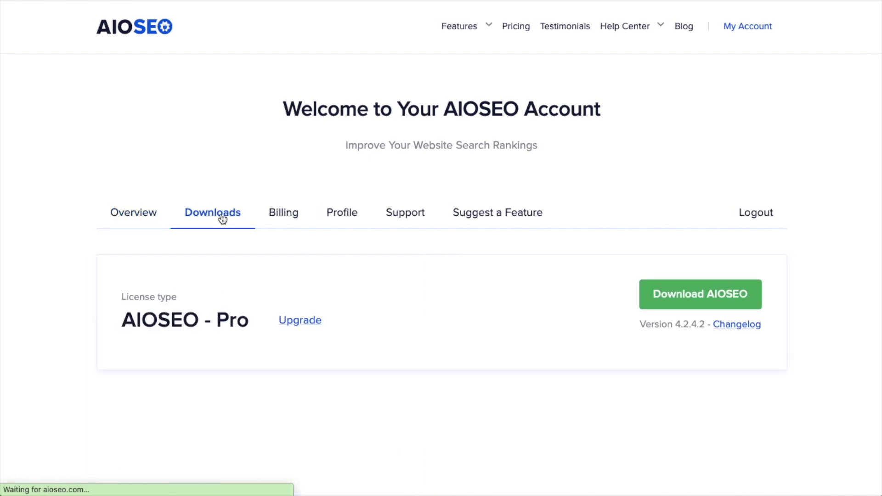
click(672, 295)
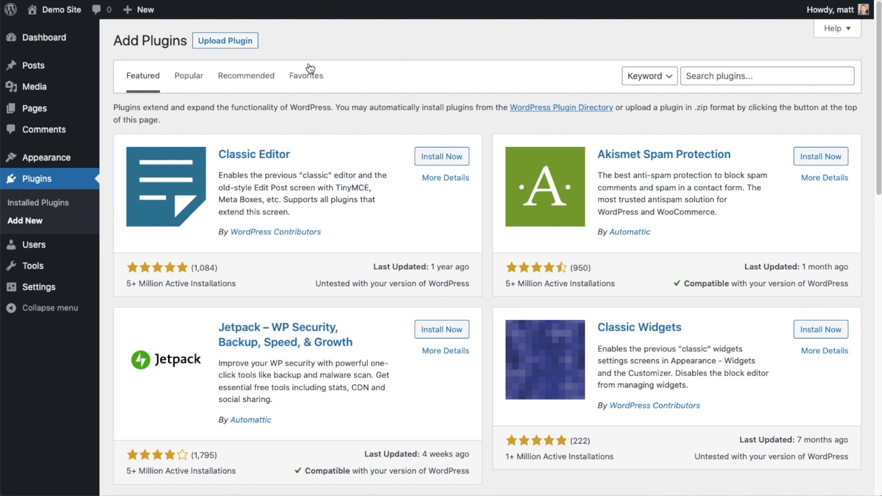
Upload and install aioseo-pro-v4.2.4.2.zip, then activate the plugin
click(234, 40)
click(393, 156)
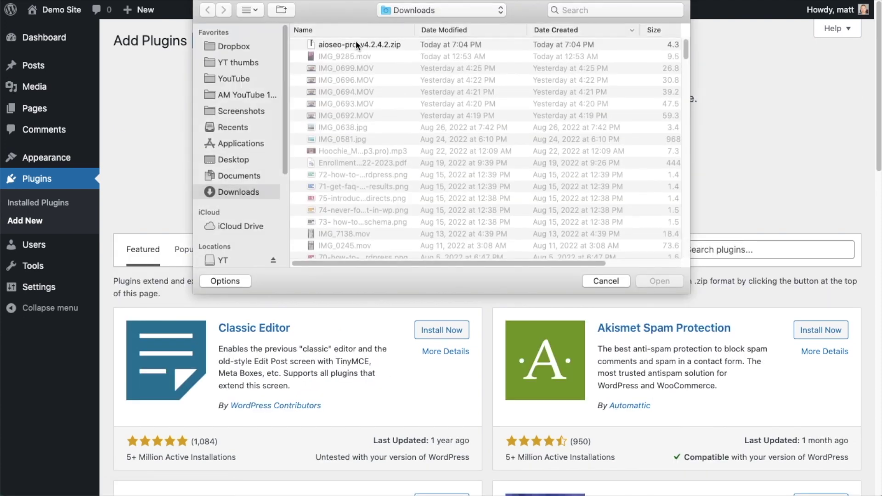
double_click(354, 43)
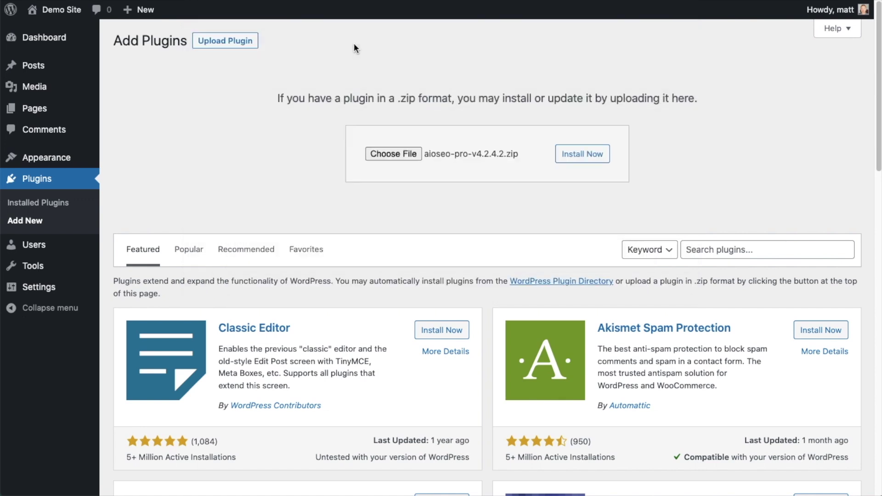
click(572, 161)
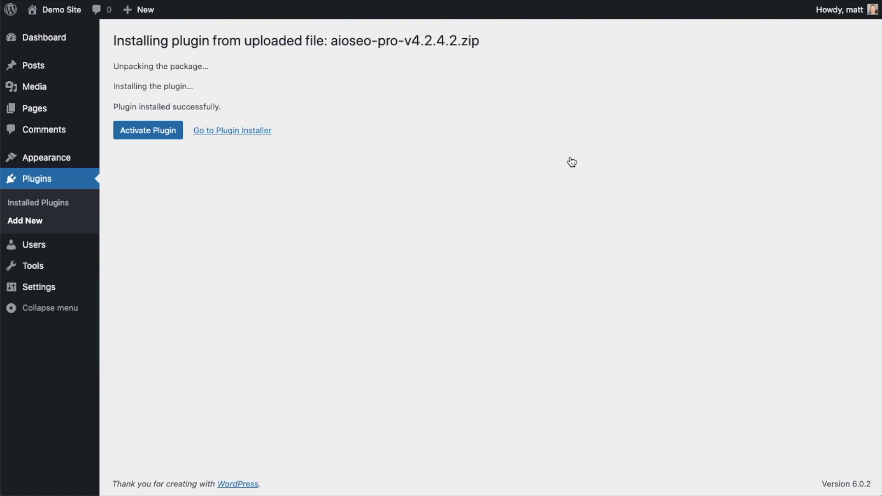
click(143, 131)
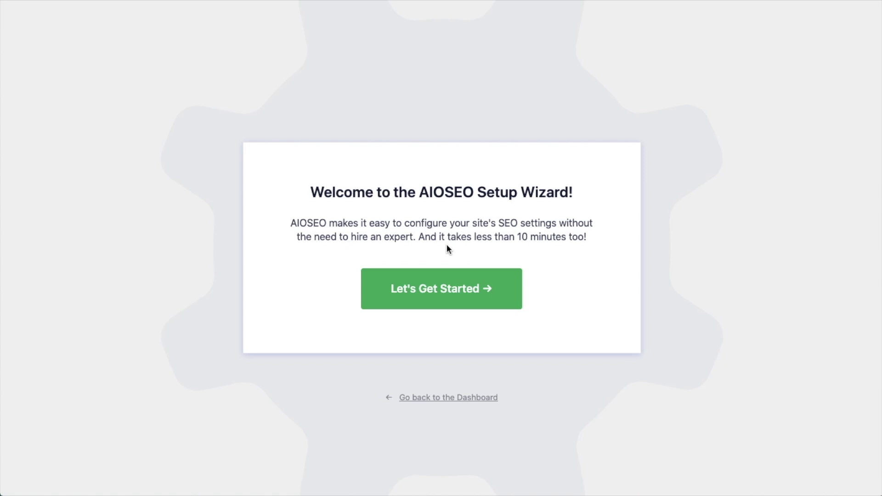
Skip the AIOSEO setup wizard and go back to the Dashboard
click(447, 402)
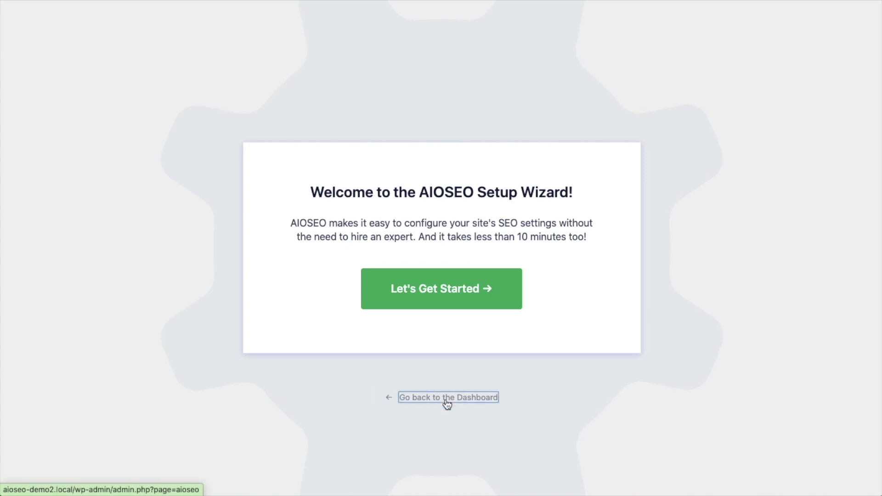
Follow the 'A valid license key is required' notice on the AIOSEO Dashboard
scroll(486, 236, down, 4)
key(ctrl+plus)
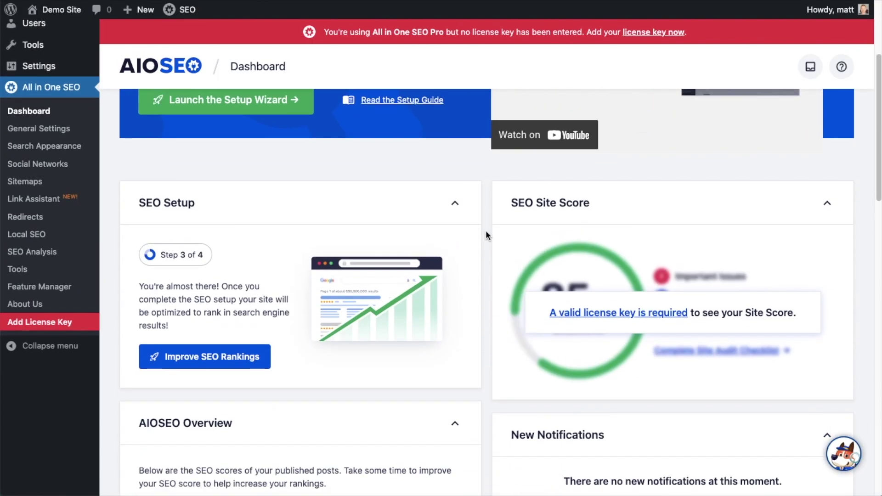
scroll(486, 231, down, 3)
click(607, 183)
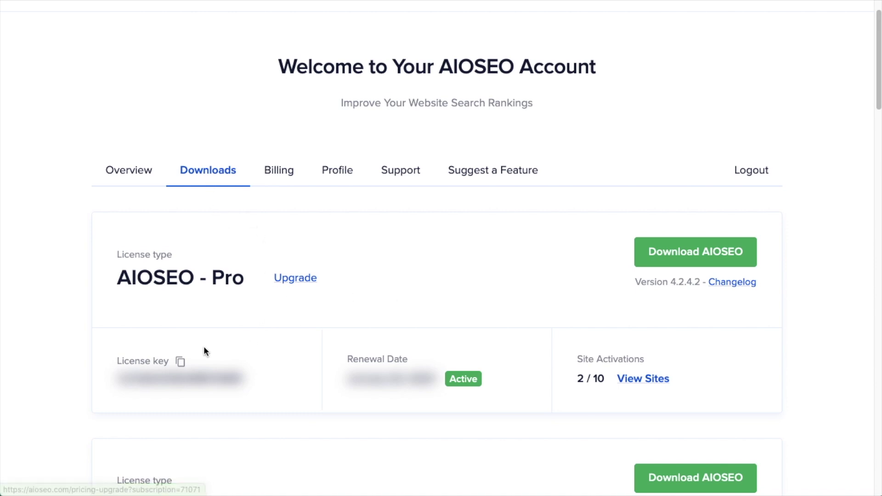
Copy the AIOSEO - Pro licence key from the account's Downloads page
click(181, 363)
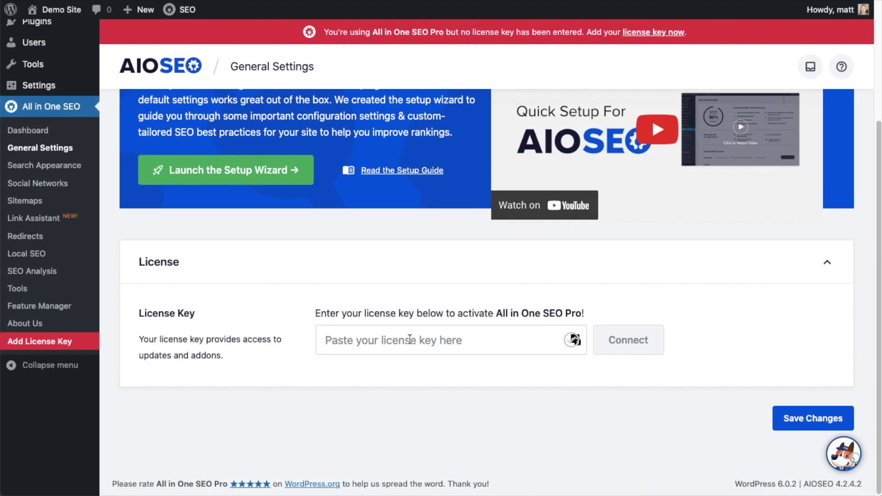
Paste the licence key into License Key, connect it, save, and return to the Dashboard
click(398, 339)
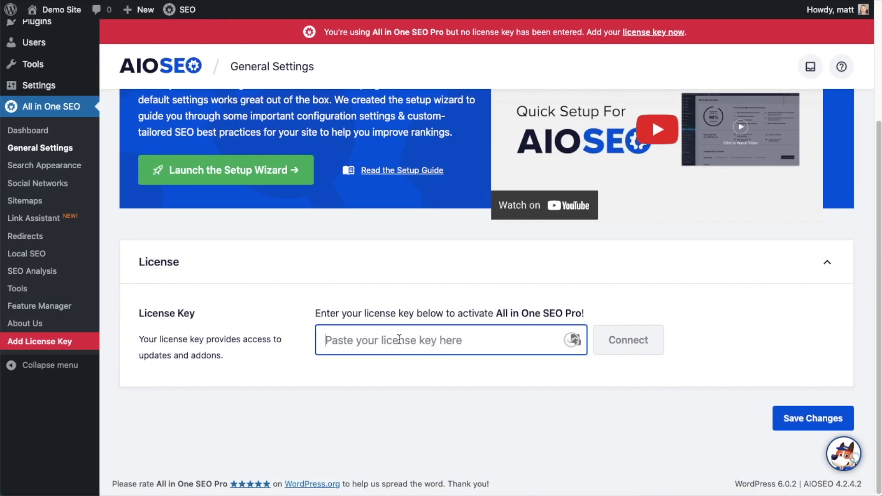
key(ctrl+v)
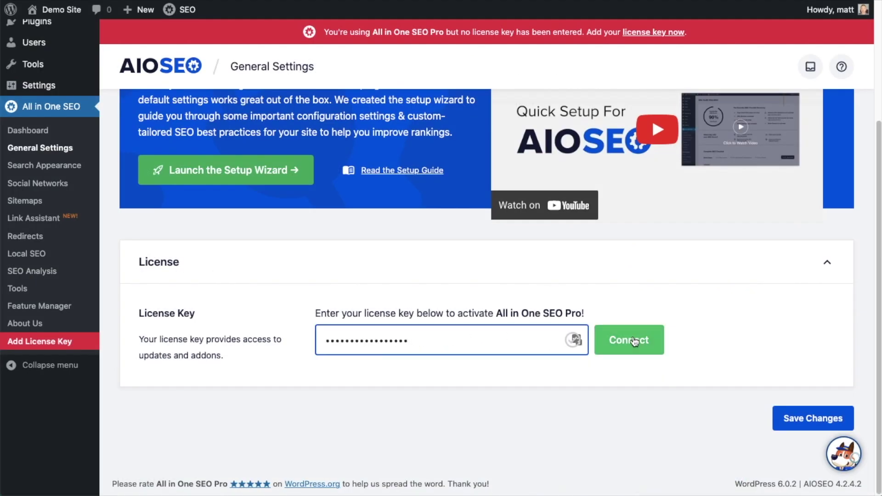
click(628, 340)
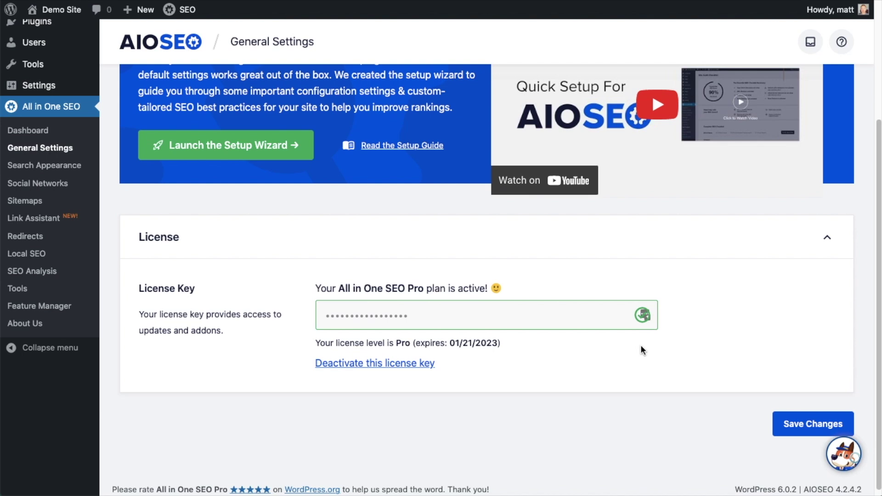
click(817, 422)
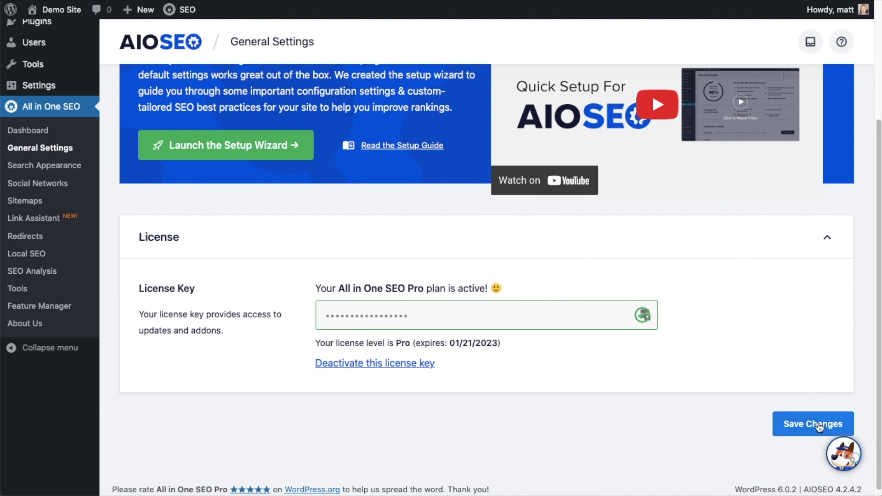
scroll(615, 328, up, 1)
scroll(616, 328, up, 3)
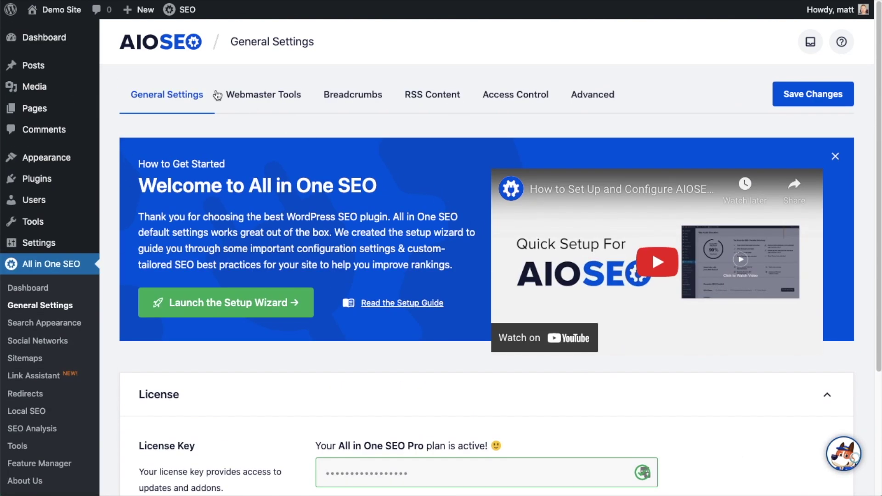
click(49, 41)
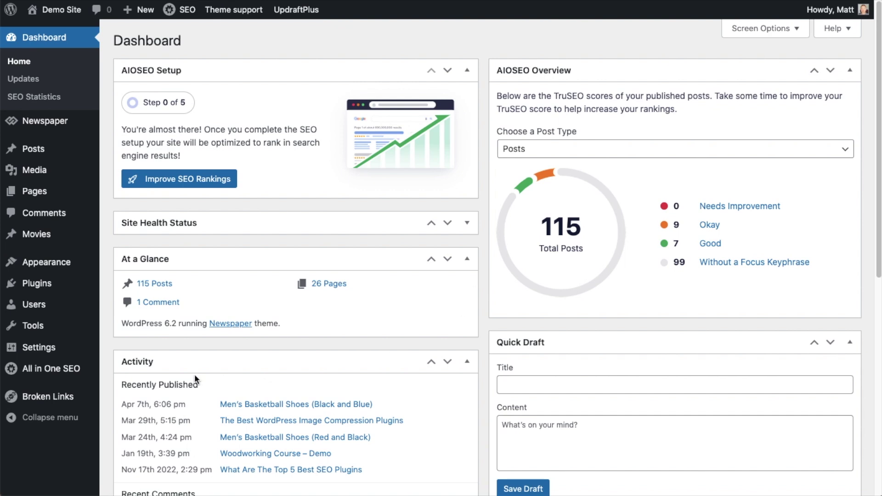
Open AIOSEO Social Networks on the Facebook tab and scroll to the image settings
mouse_move(72, 375)
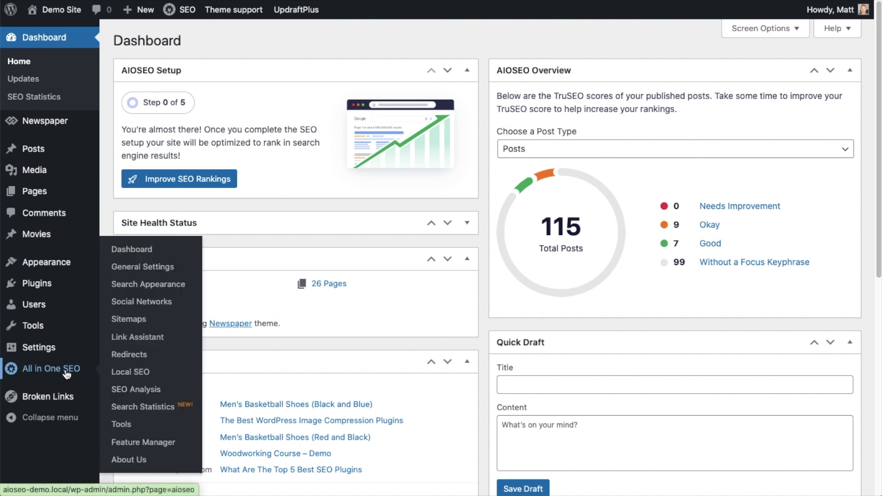
click(164, 304)
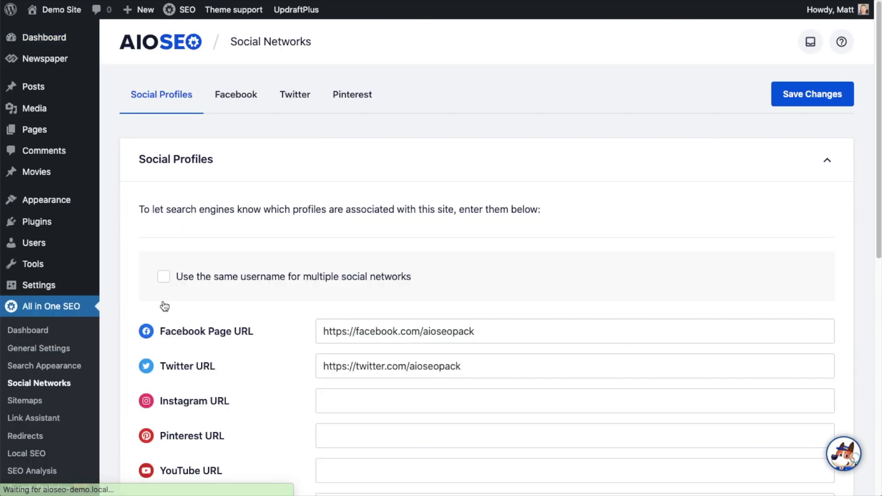
click(236, 95)
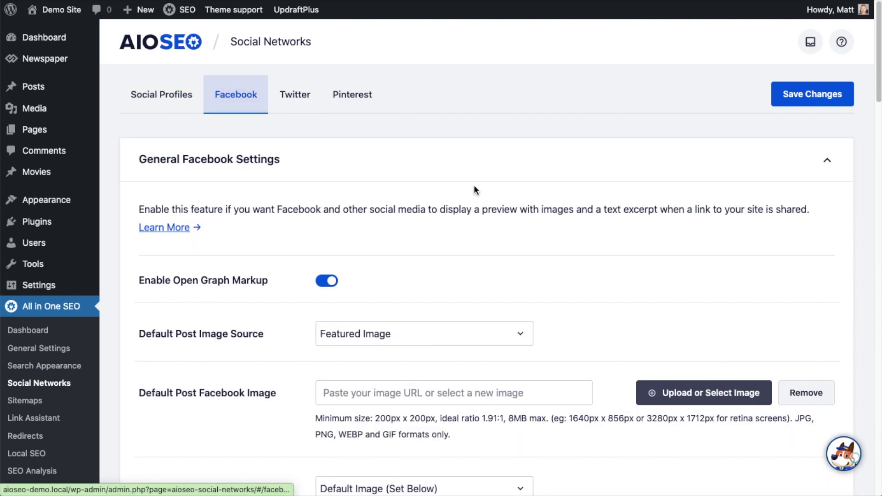
drag(878, 57, 878, 70)
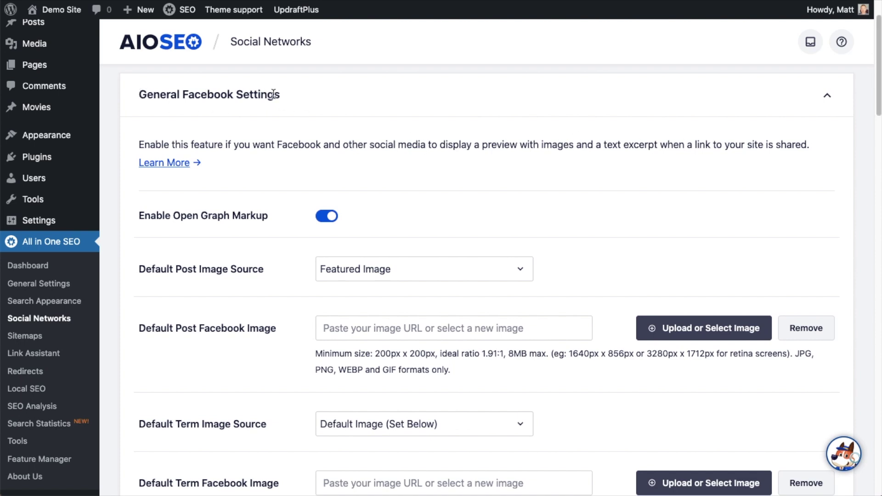
scroll(175, 240, down, 2)
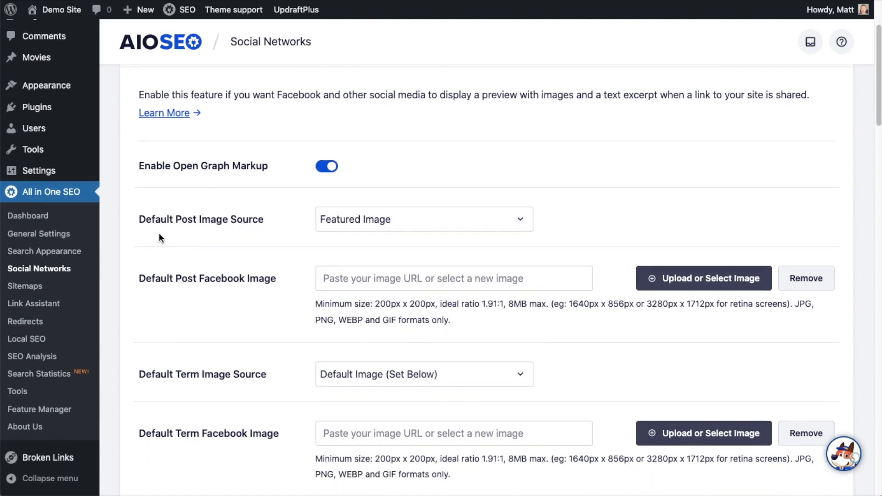
Keep Default Image (Set Below) as source and choose the red DEMO SITE splash image
click(525, 225)
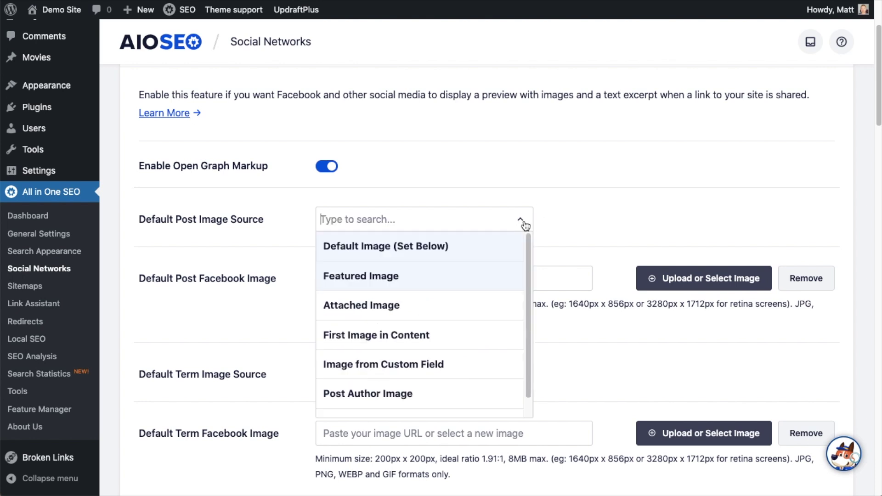
click(394, 250)
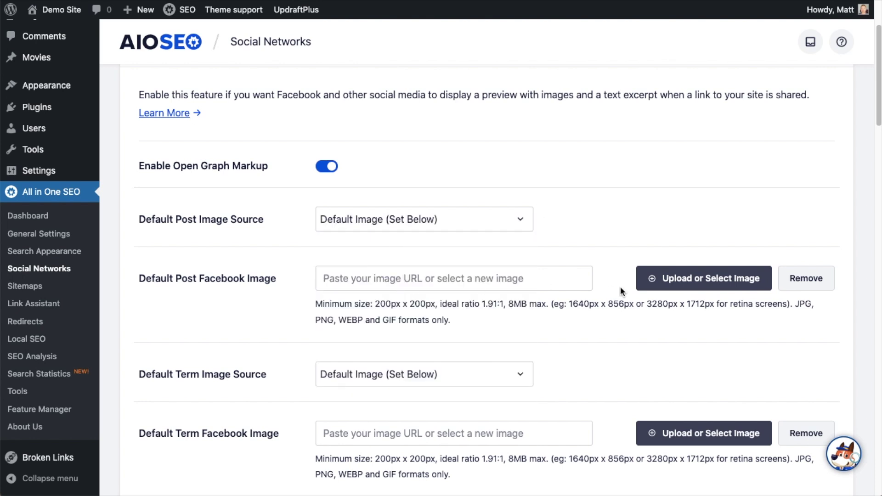
click(673, 283)
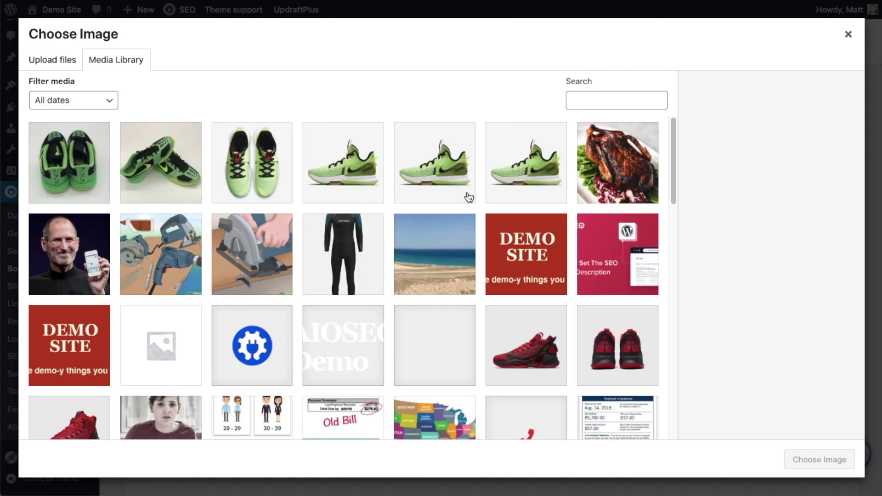
click(549, 263)
click(819, 459)
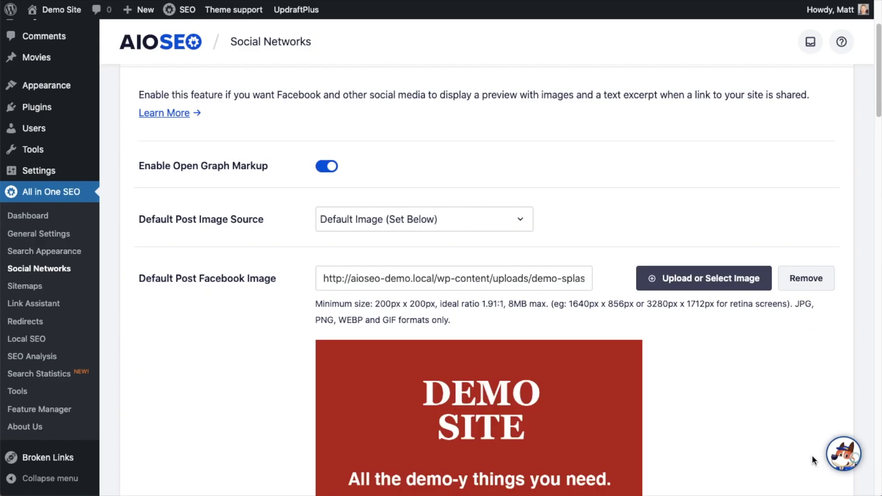
scroll(366, 312, down, 3)
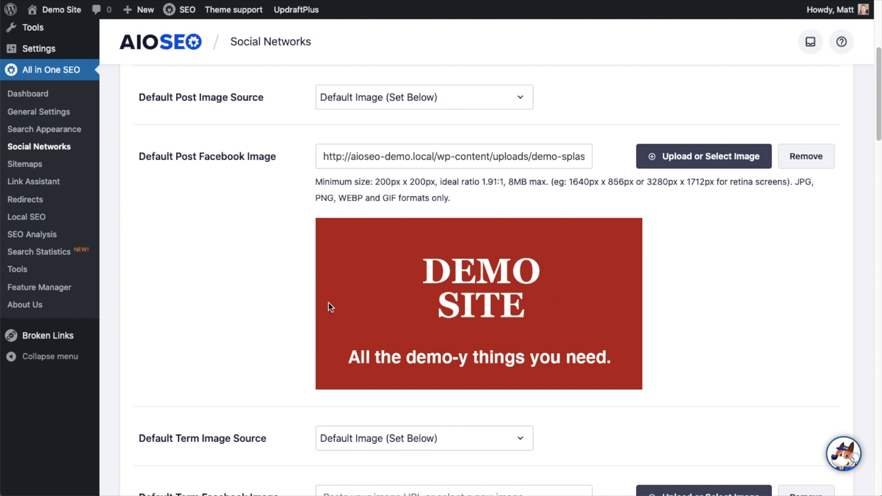
scroll(330, 306, up, 5)
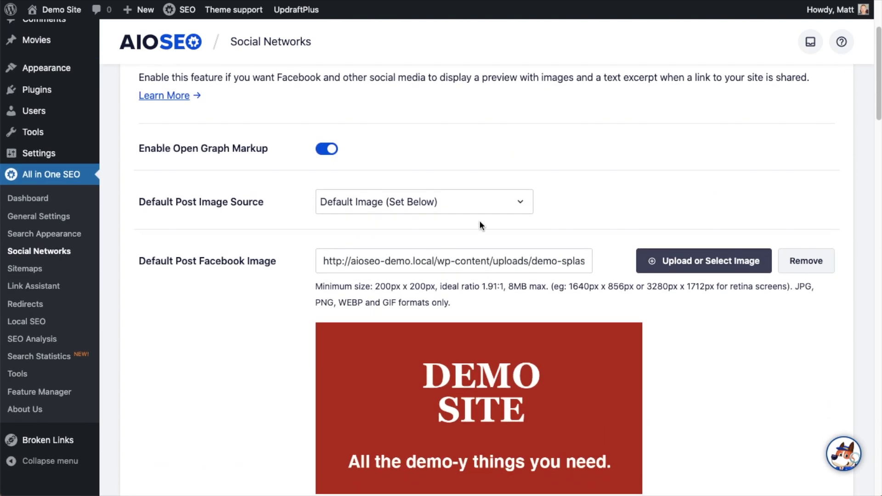
Change the Facebook Default Post Image Source from Default Image (Set Below) to Featured Image
click(507, 202)
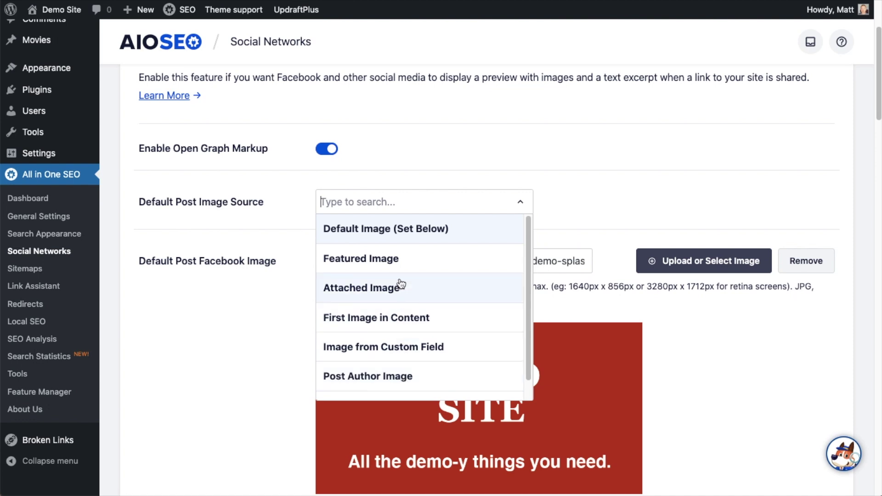
click(392, 261)
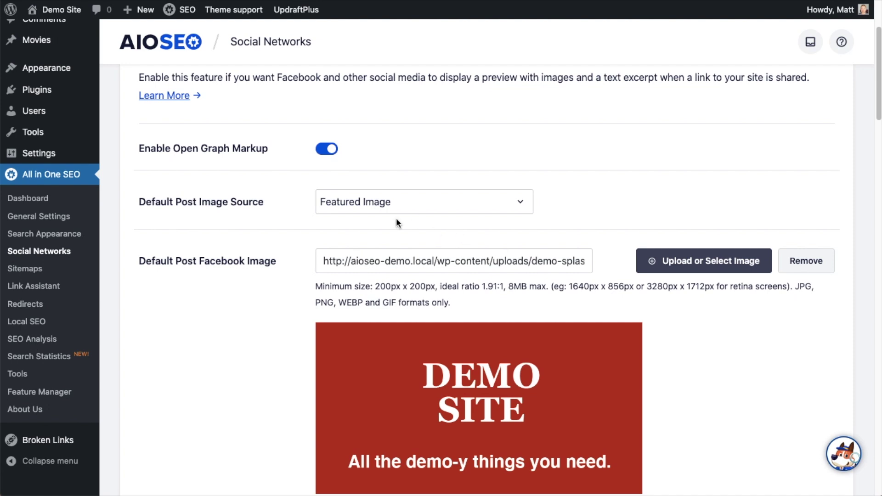
scroll(314, 304, down, 5)
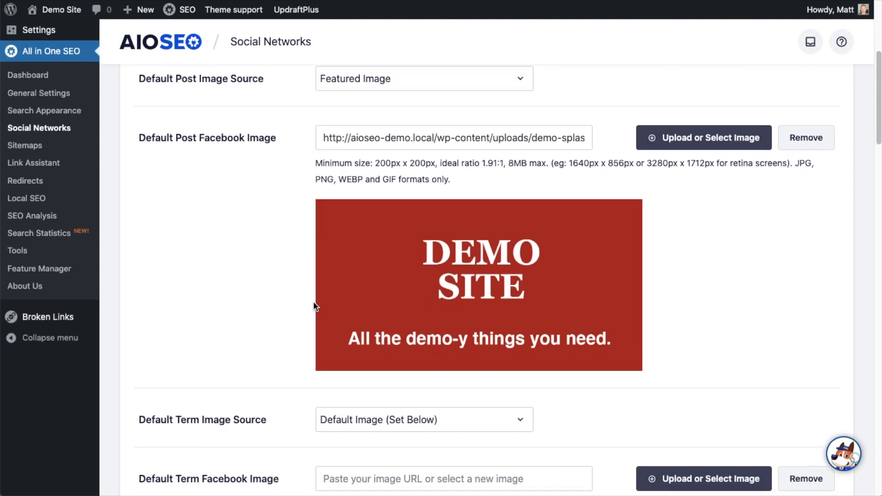
Keep the term image source at Default Image (Set Below) and choose favilogo.png as the Default Term Image
scroll(314, 306, down, 9)
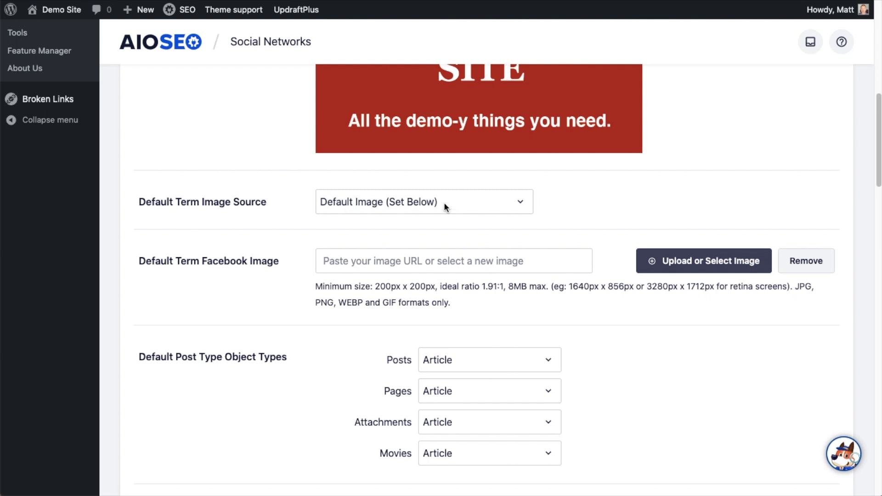
click(468, 201)
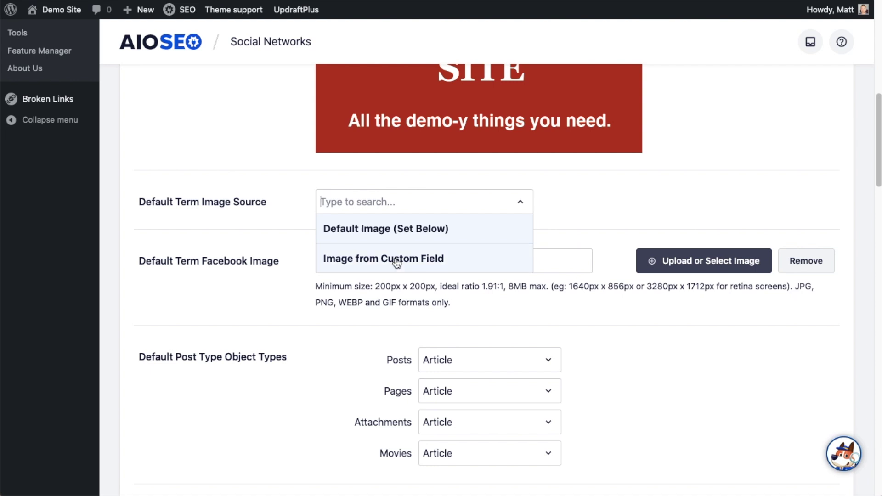
click(392, 232)
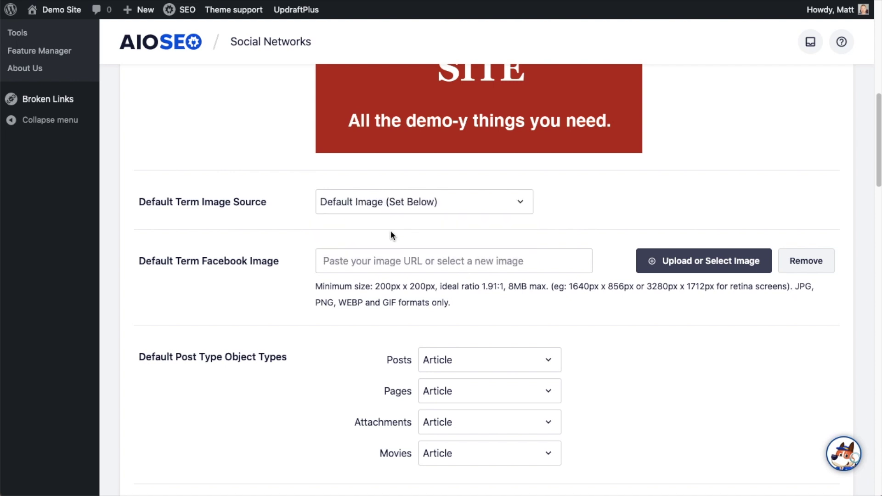
click(697, 262)
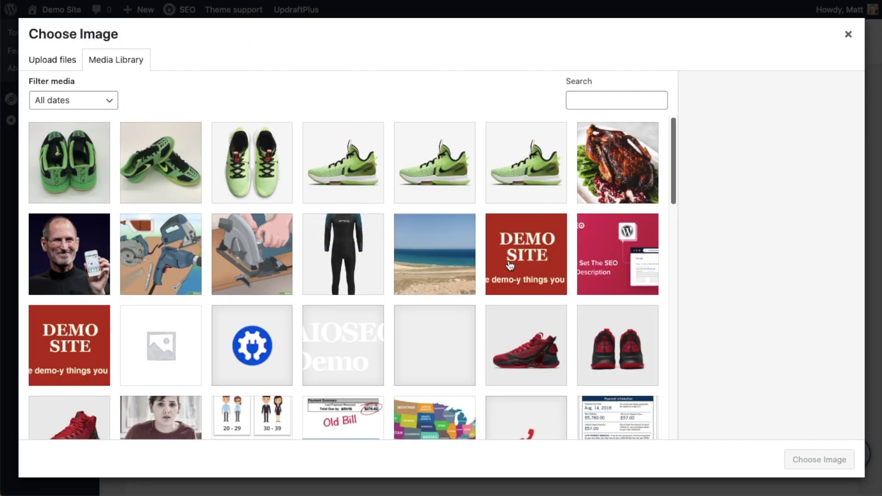
scroll(510, 265, down, 2)
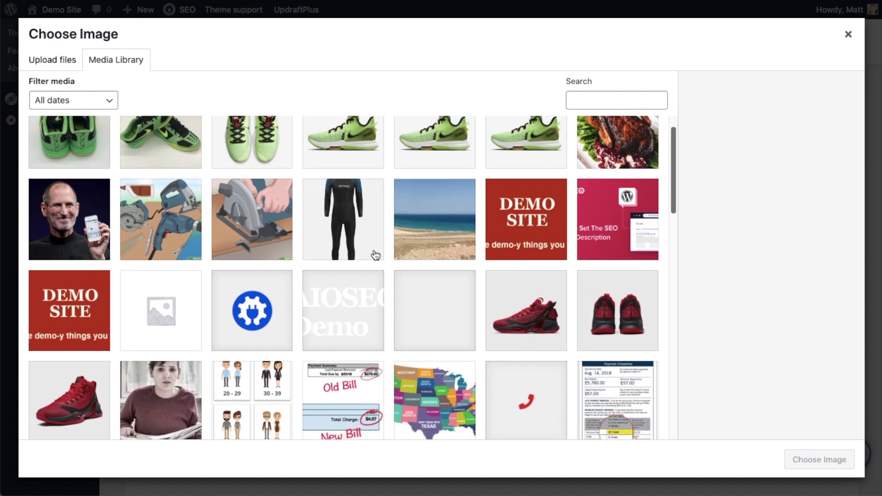
click(265, 312)
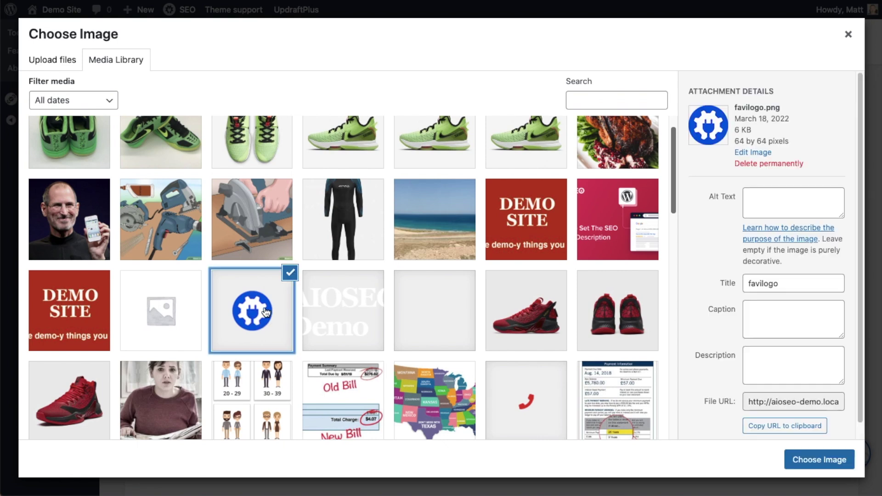
click(815, 458)
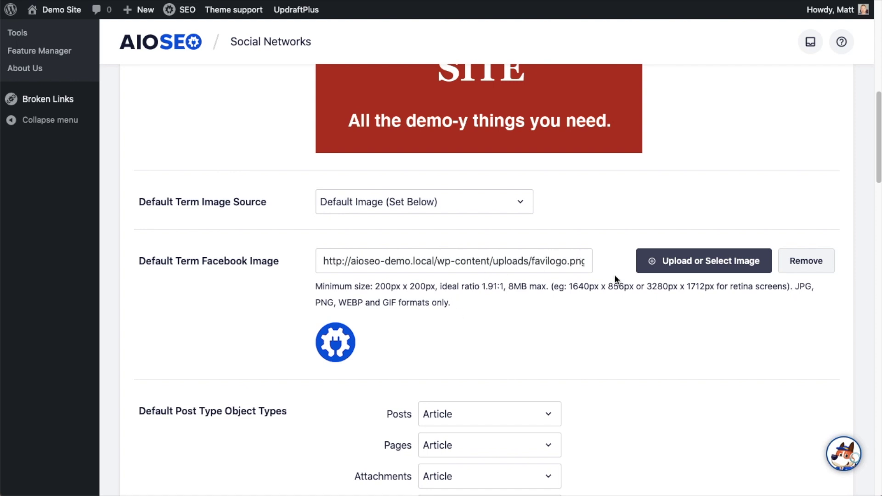
Scroll back to the top and switch to the Twitter settings
scroll(665, 202, up, 10)
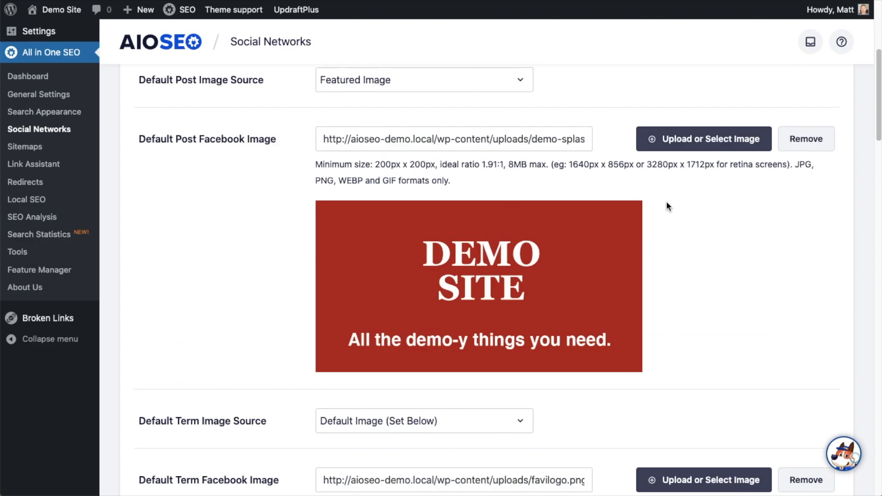
scroll(667, 204, up, 2)
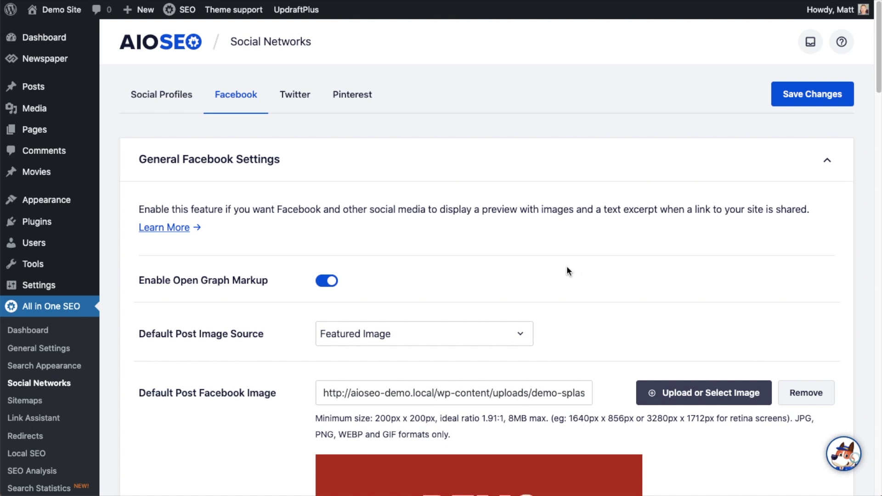
click(292, 98)
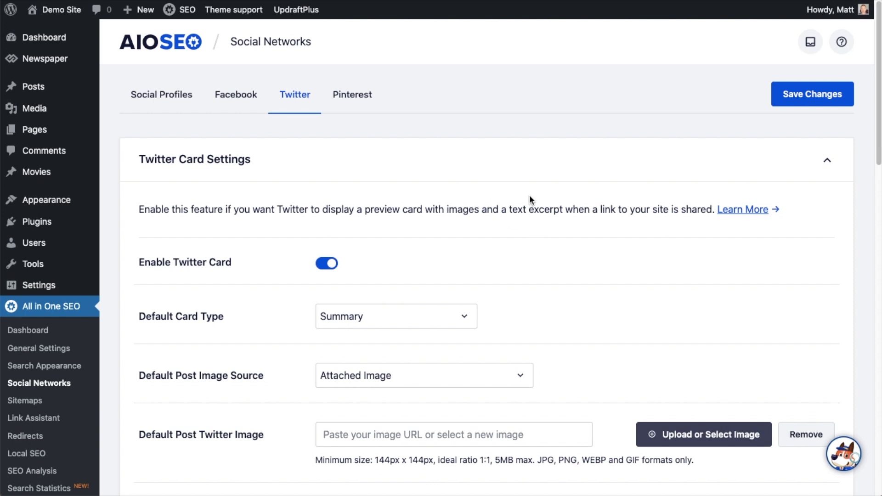
Keep Twitter Card enabled with Summary with Large Image as card type, and open the image library
key(Down)
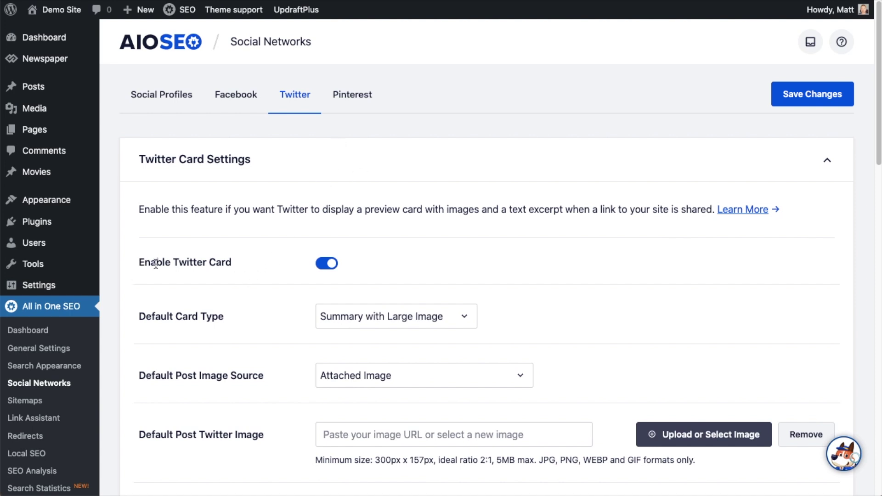
click(334, 269)
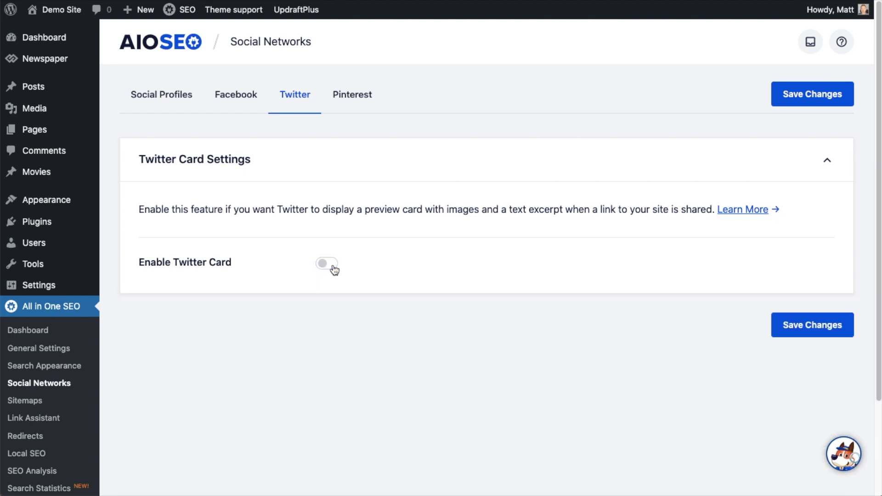
click(333, 267)
scroll(589, 251, down, 2)
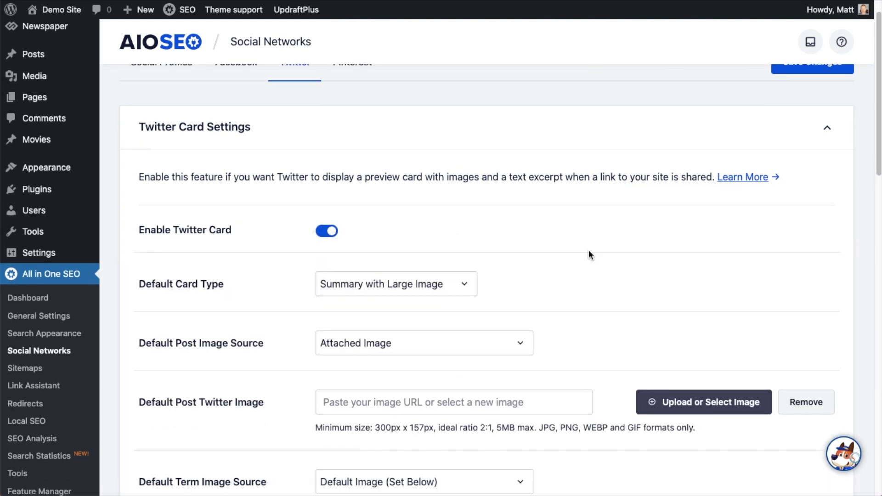
scroll(590, 254, down, 5)
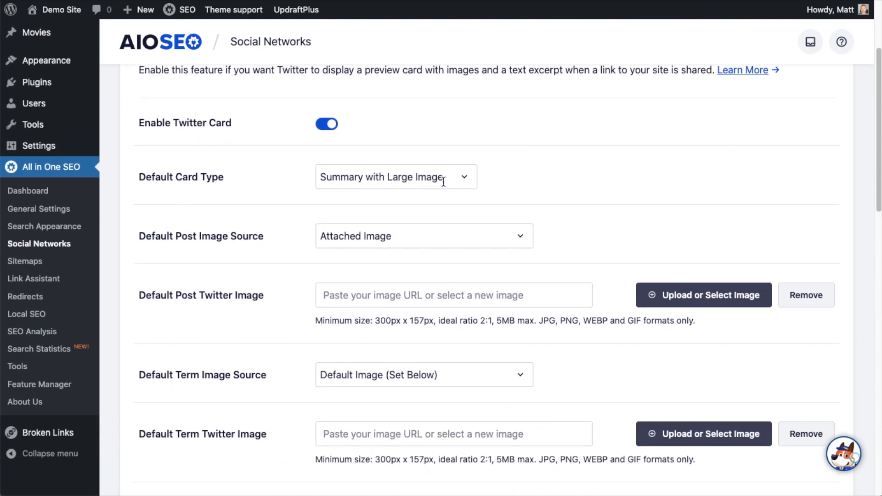
click(462, 178)
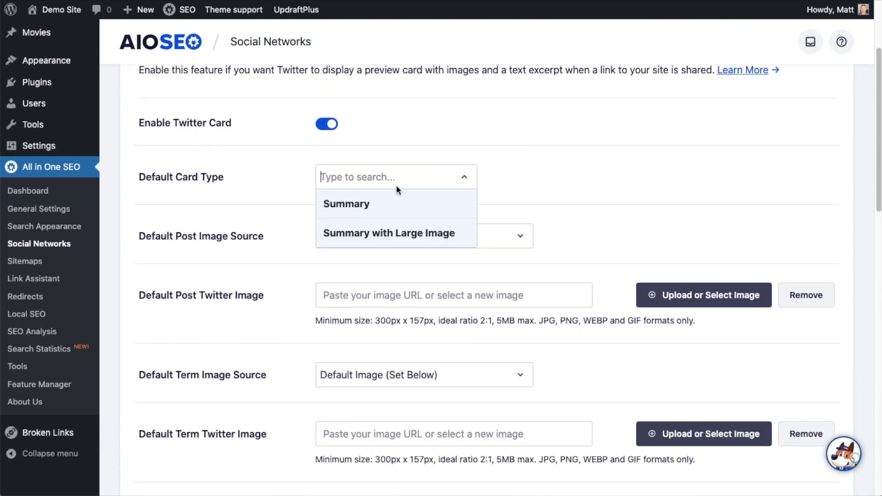
click(360, 234)
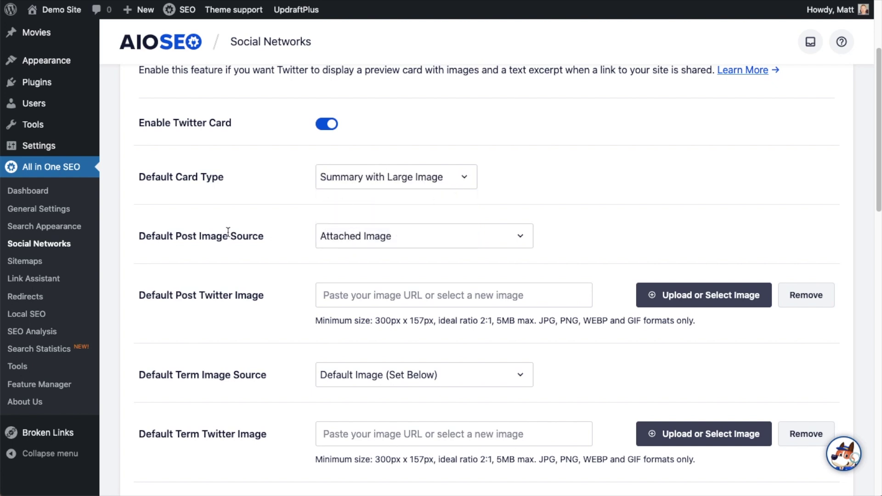
scroll(228, 232, down, 2)
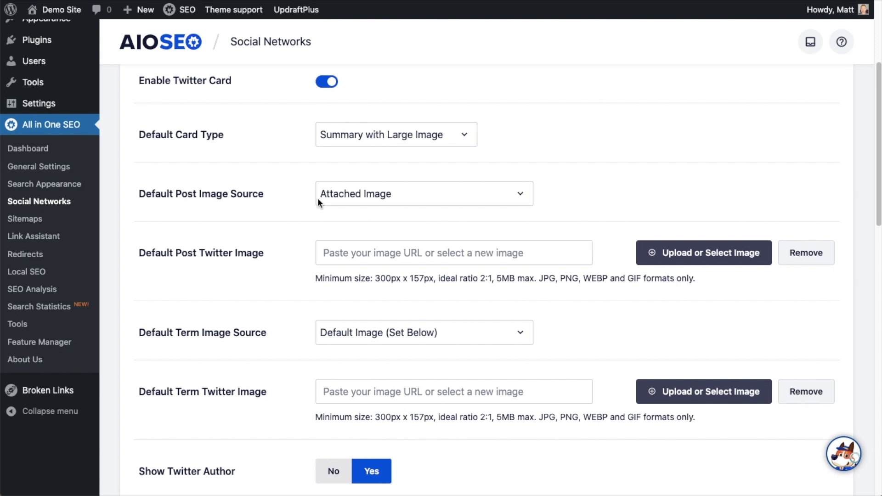
click(693, 256)
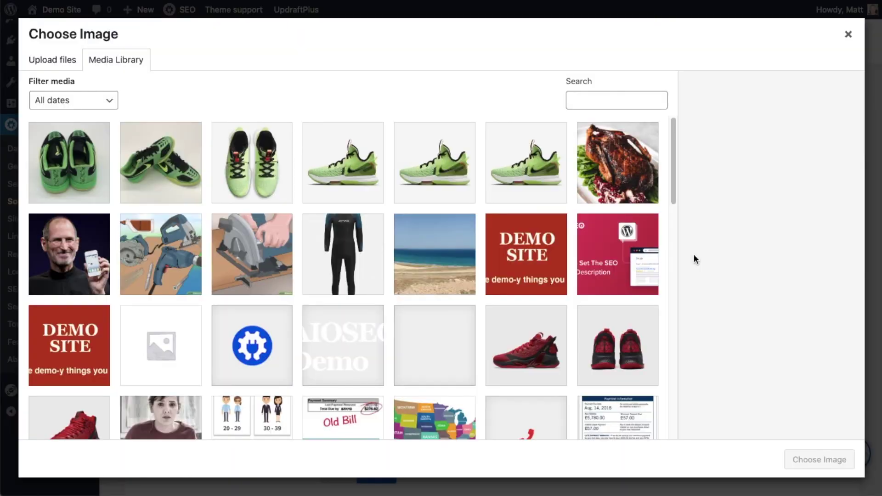
Close the media library unused and set the Twitter Default Post Image Source to Featured Image
click(849, 36)
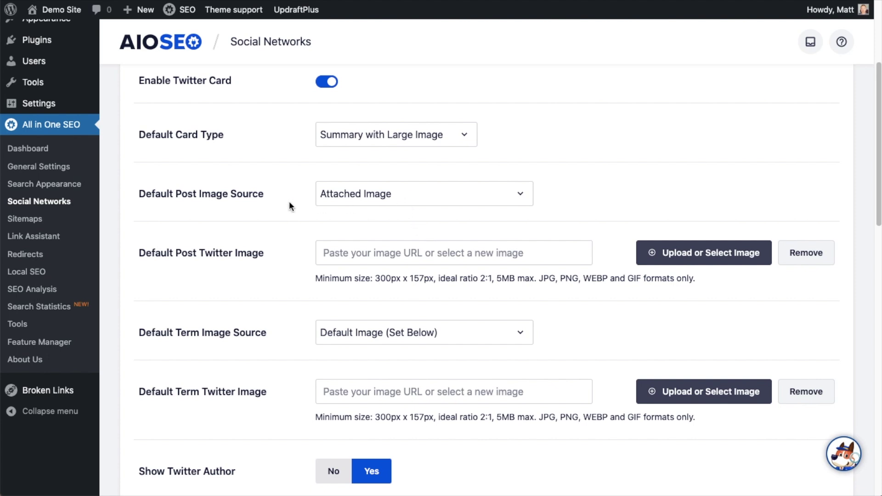
click(490, 198)
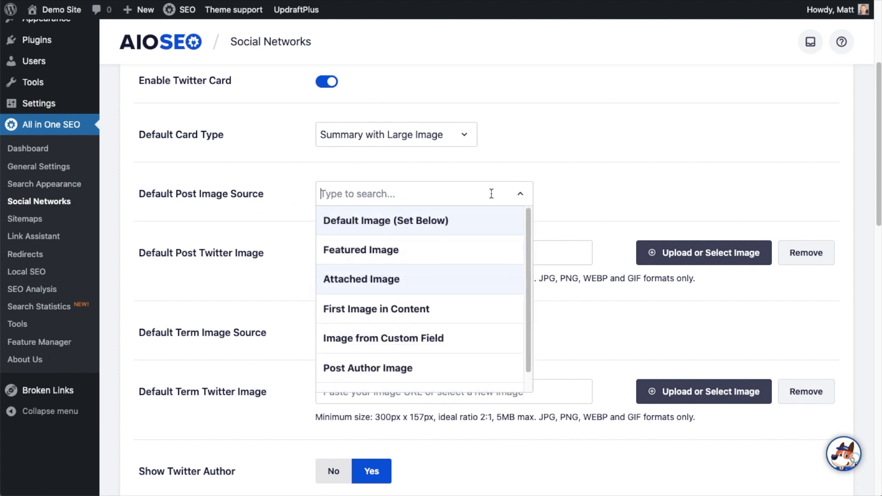
click(387, 252)
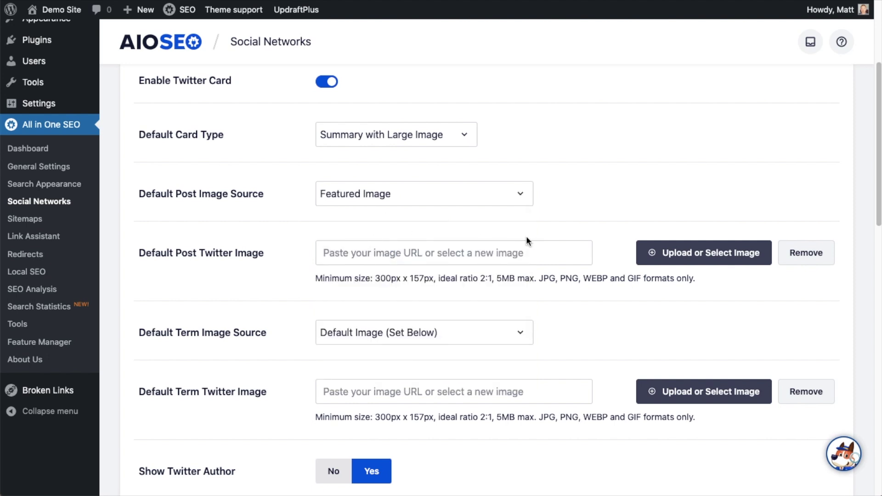
scroll(525, 235, down, 5)
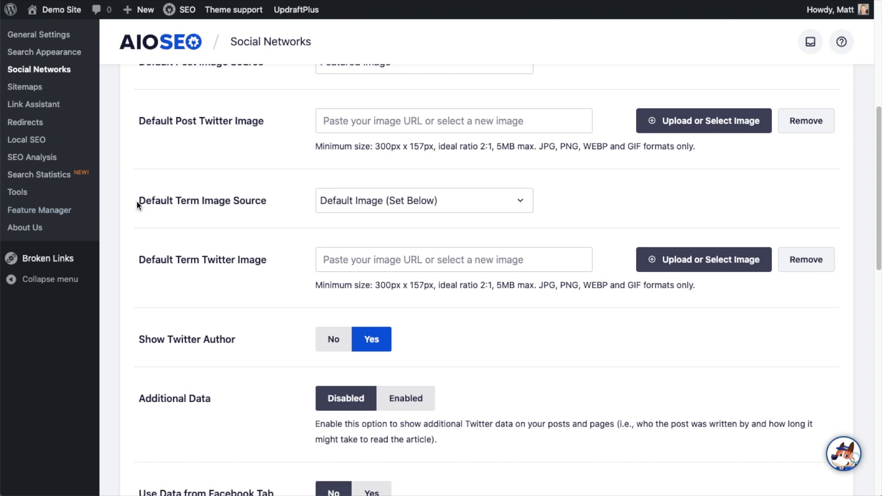
click(405, 202)
click(290, 221)
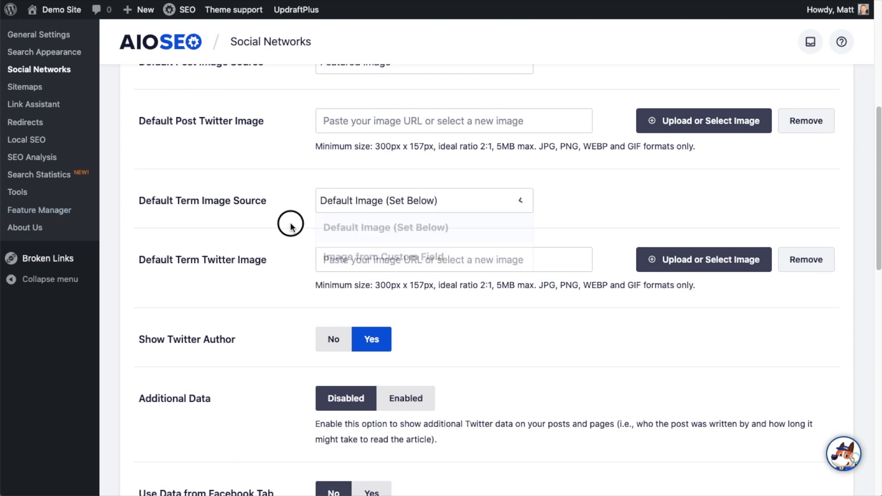
scroll(518, 218, down, 5)
scroll(518, 221, down, 1)
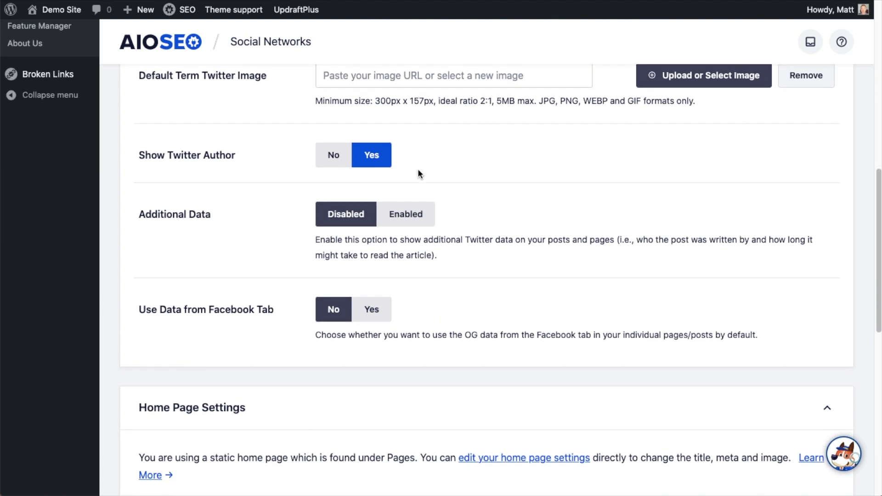
click(334, 154)
click(380, 158)
scroll(455, 177, down, 1)
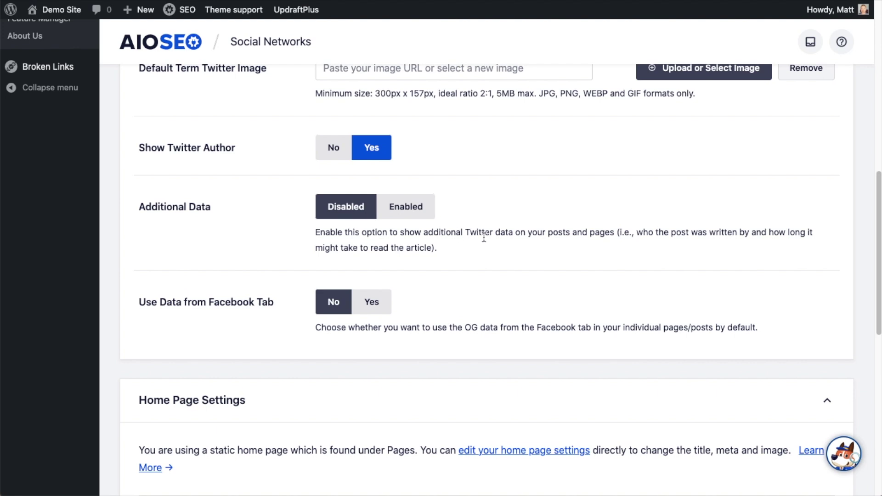
scroll(484, 238, down, 3)
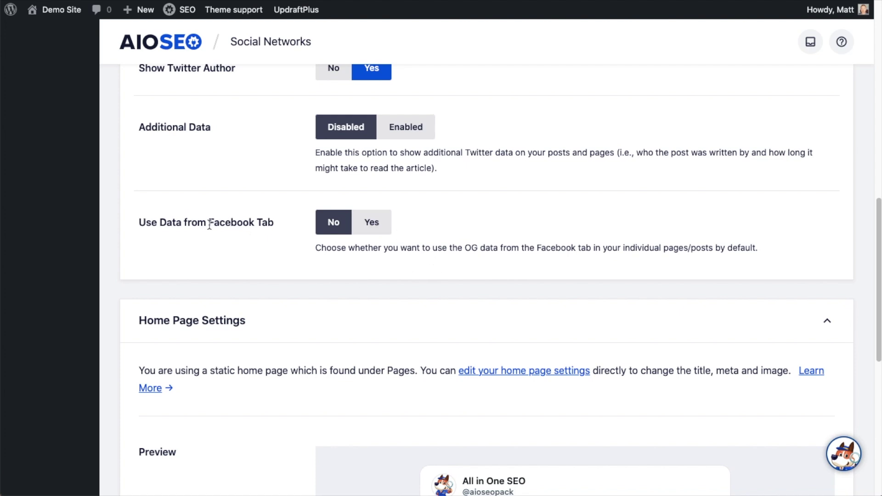
click(373, 228)
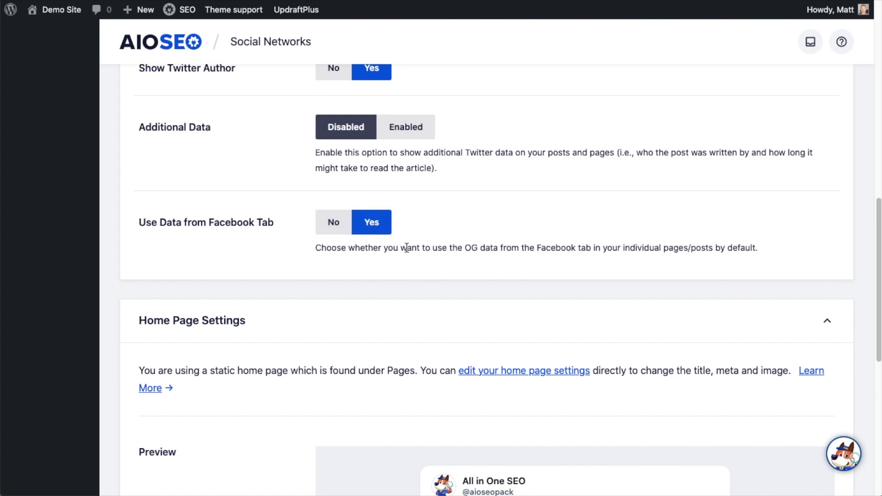
click(342, 225)
scroll(539, 180, down, 5)
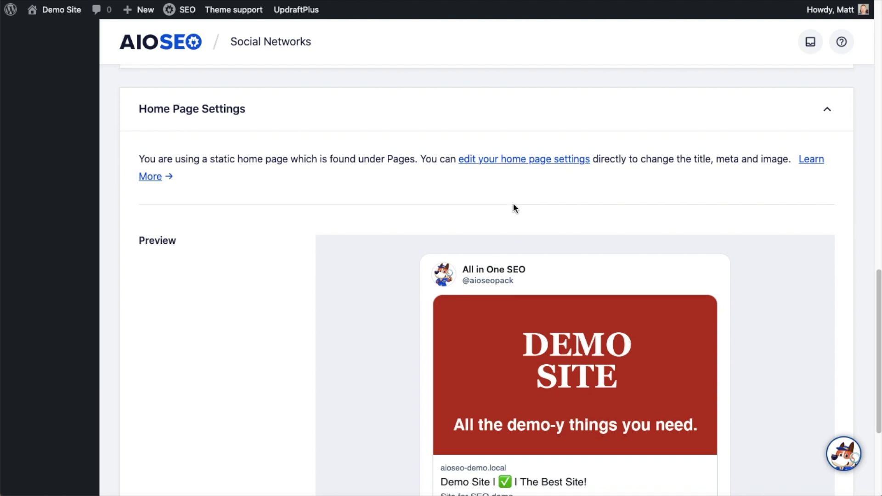
scroll(515, 208, down, 4)
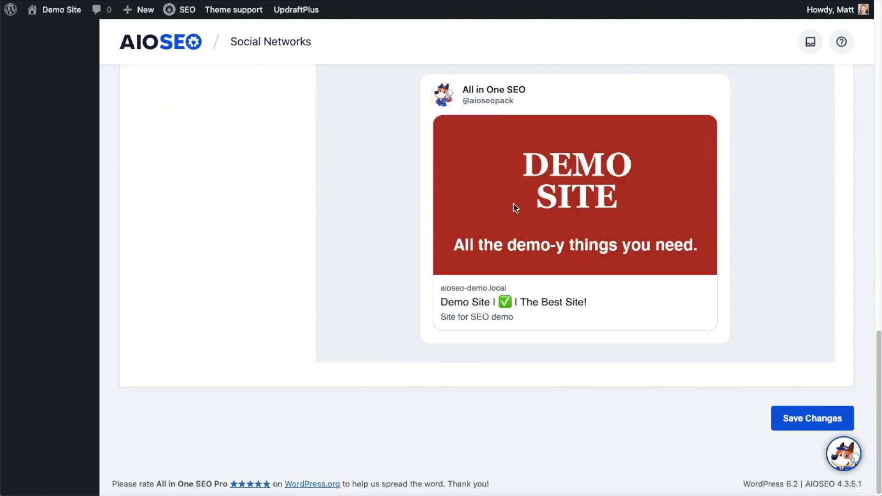
Save the Twitter settings, then highlight the first 'Google E-A-T score' search result's title
click(801, 419)
scroll(616, 324, up, 9)
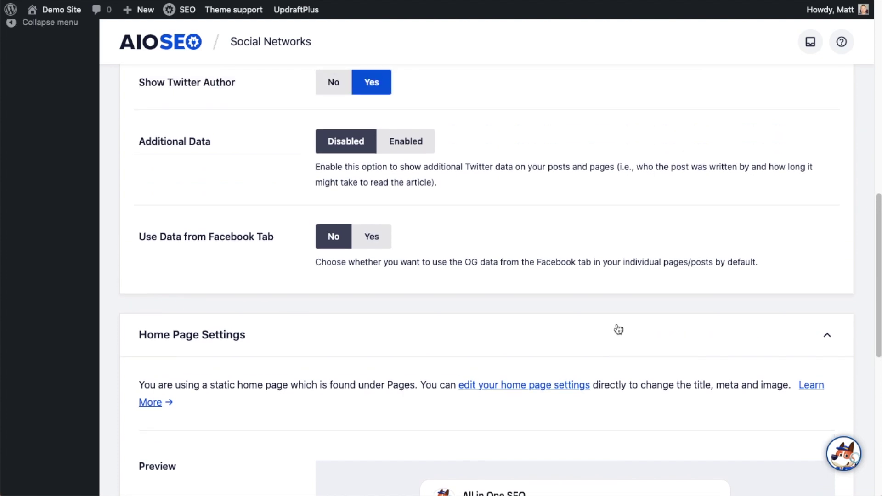
scroll(518, 265, up, 15)
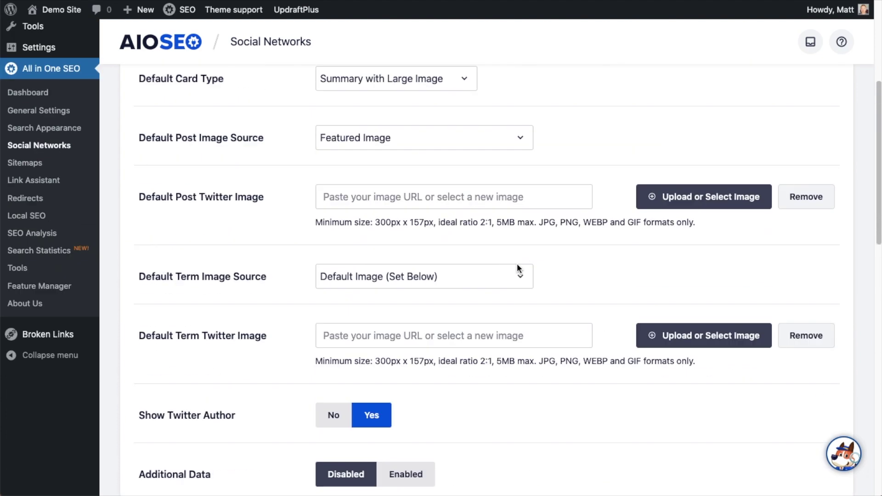
scroll(517, 268, up, 1)
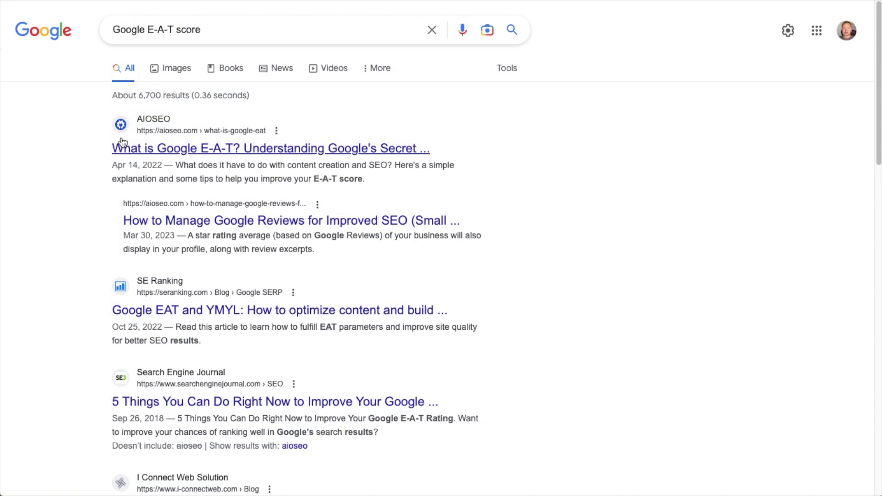
drag(113, 147, 236, 155)
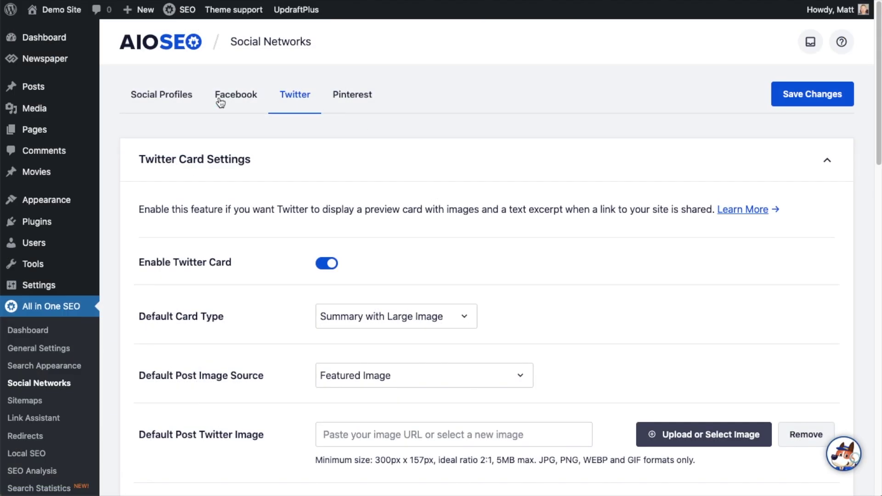
Switch to the Social Profiles tab and scroll down to the profile URL fields
click(166, 99)
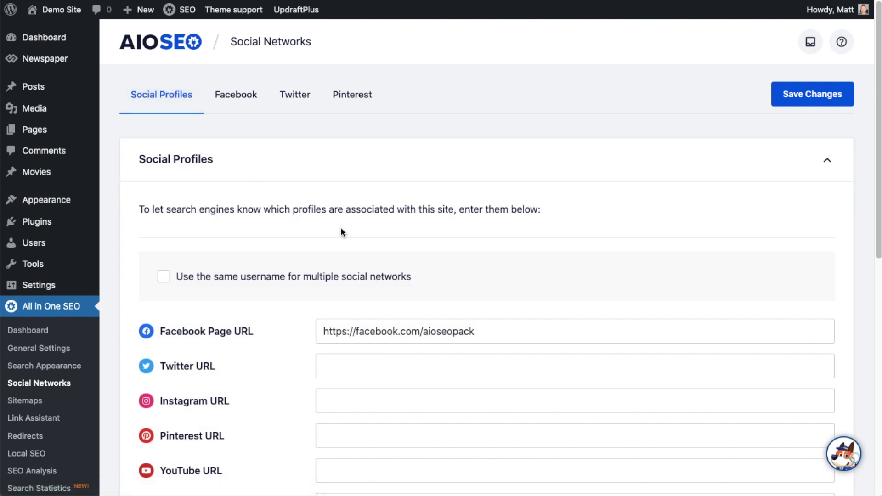
scroll(559, 326, down, 3)
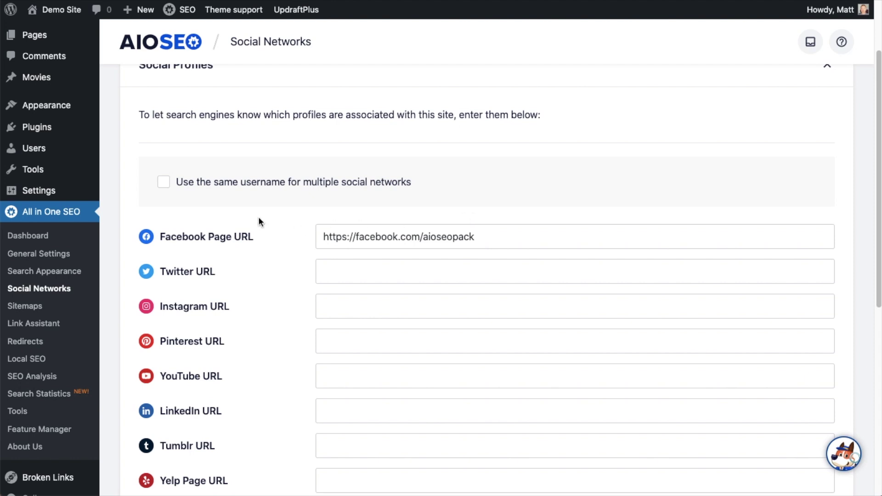
click(165, 184)
click(351, 216)
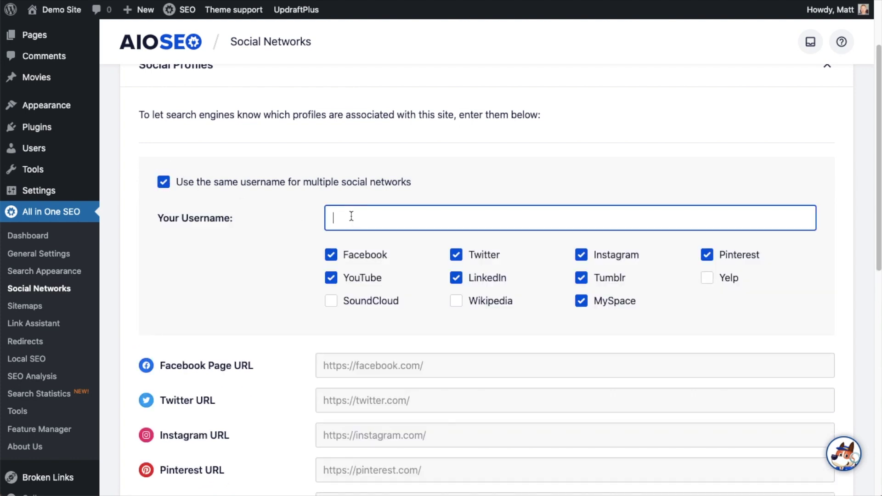
text(aiose)
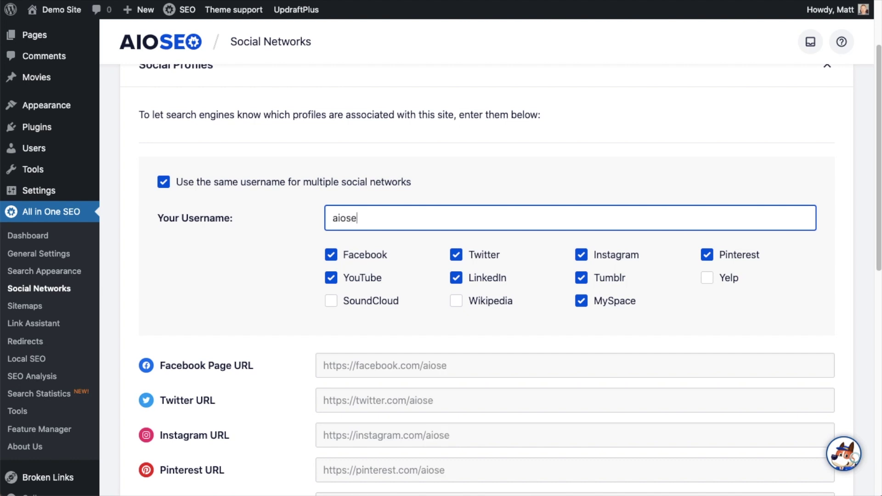
text(opack)
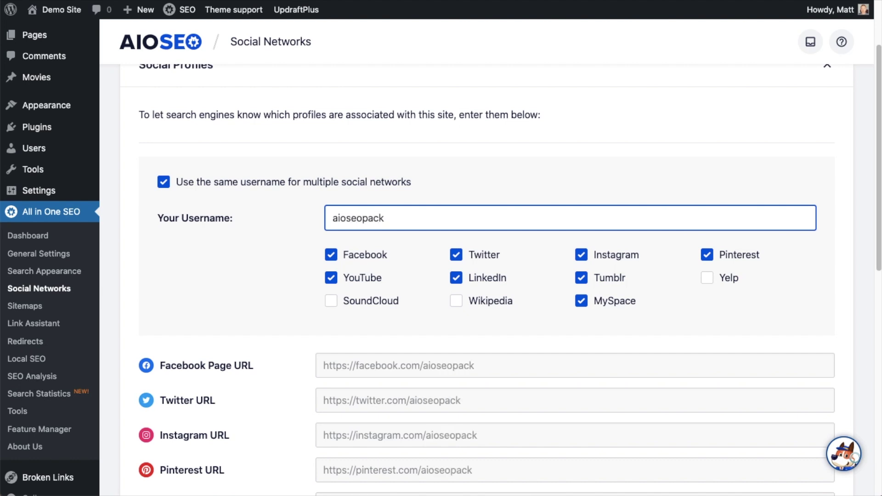
scroll(422, 328, down, 3)
scroll(425, 332, up, 2)
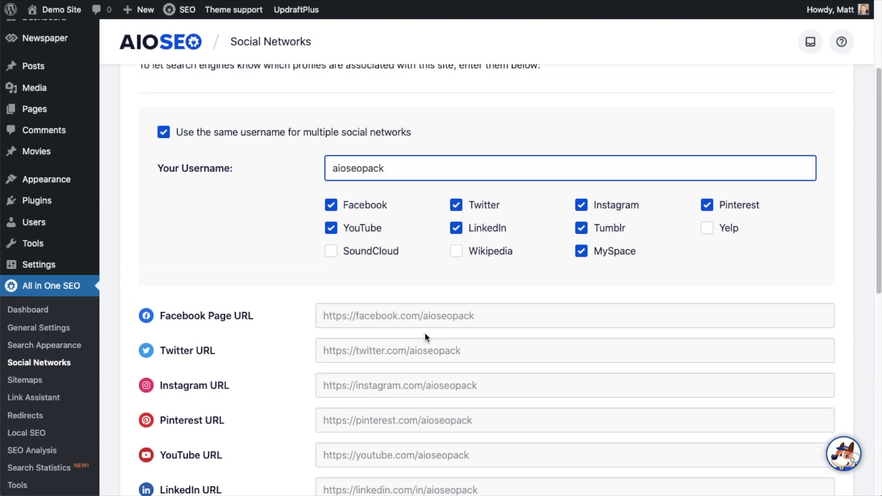
click(165, 134)
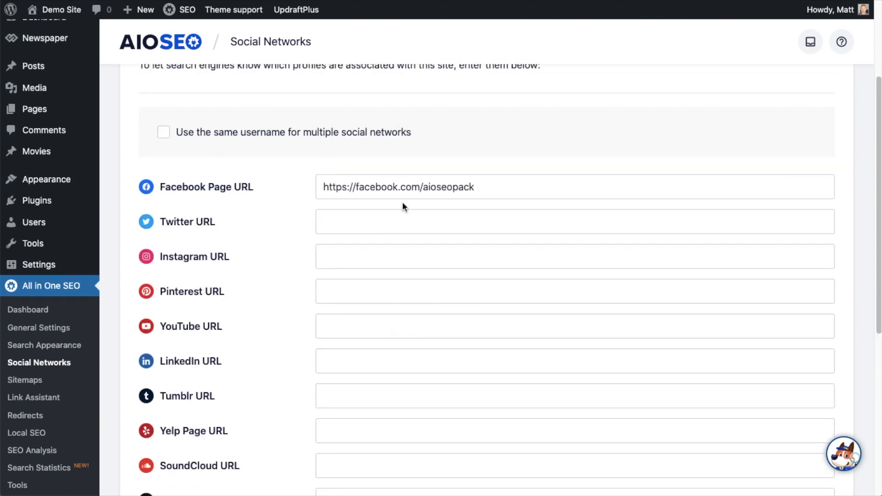
click(390, 224)
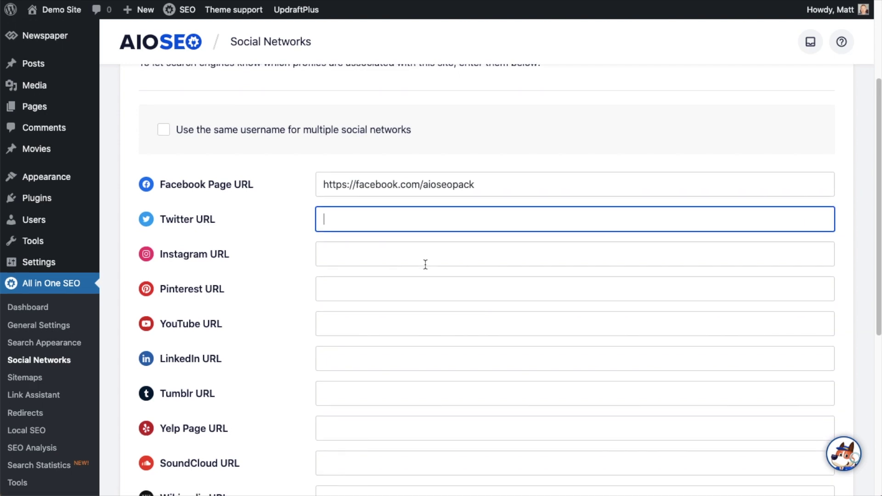
scroll(426, 265, down, 7)
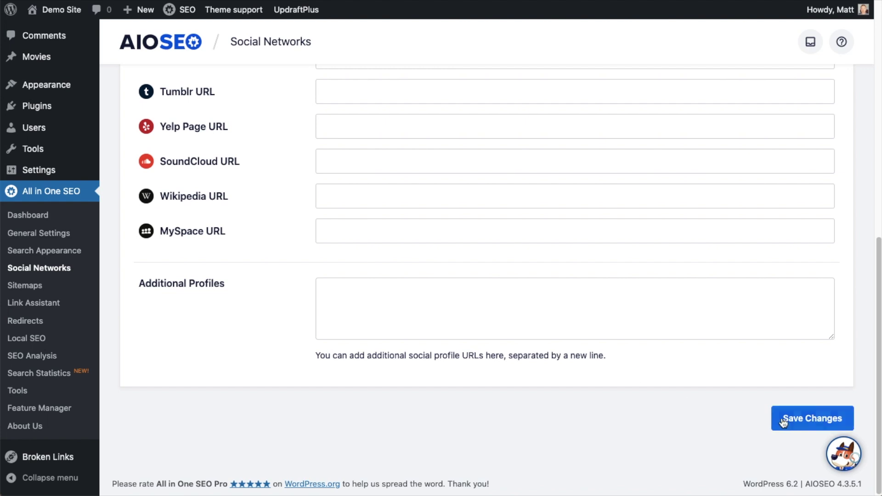
Save the Social Profiles settings with the Facebook Page URL and scroll back to the top
click(788, 422)
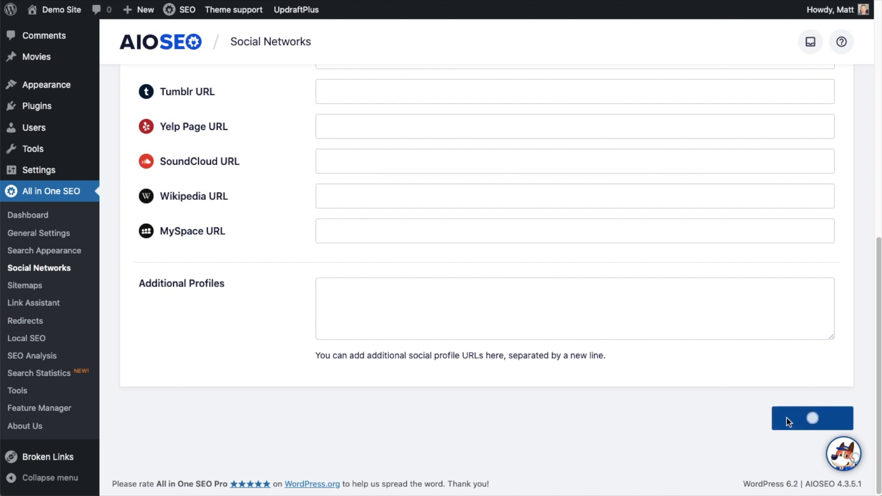
scroll(261, 290, up, 10)
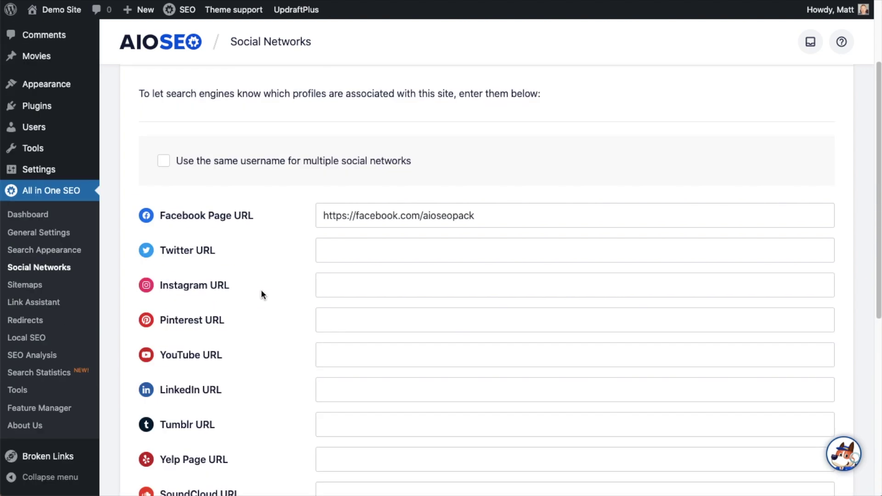
scroll(238, 197, up, 2)
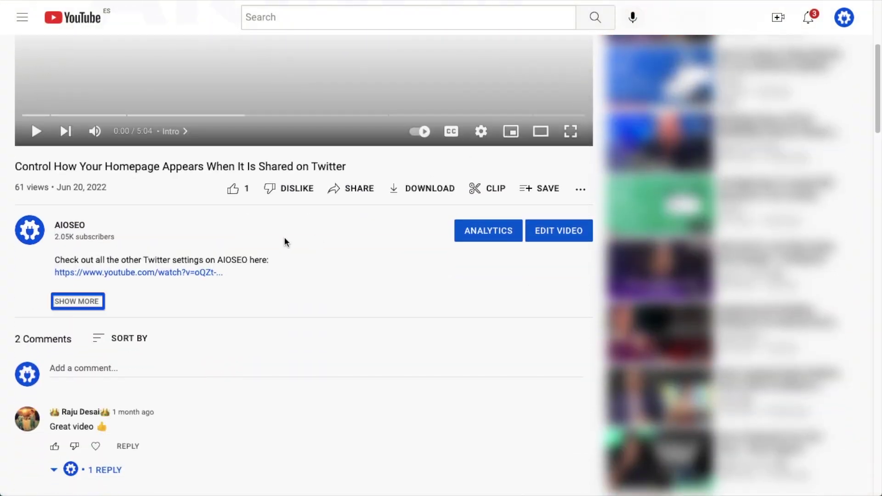
Expand the video description and follow its aioseo.com link to the AIOSEO homepage
click(93, 301)
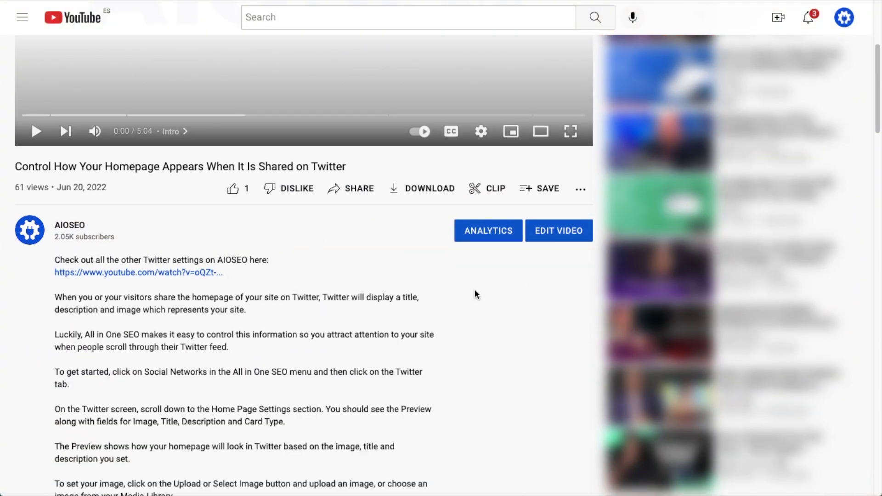
scroll(490, 290, down, 12)
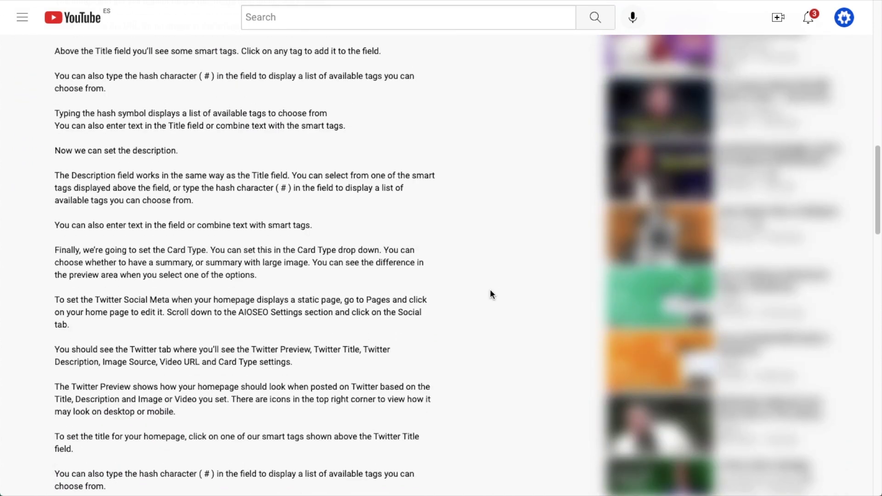
scroll(490, 288, down, 12)
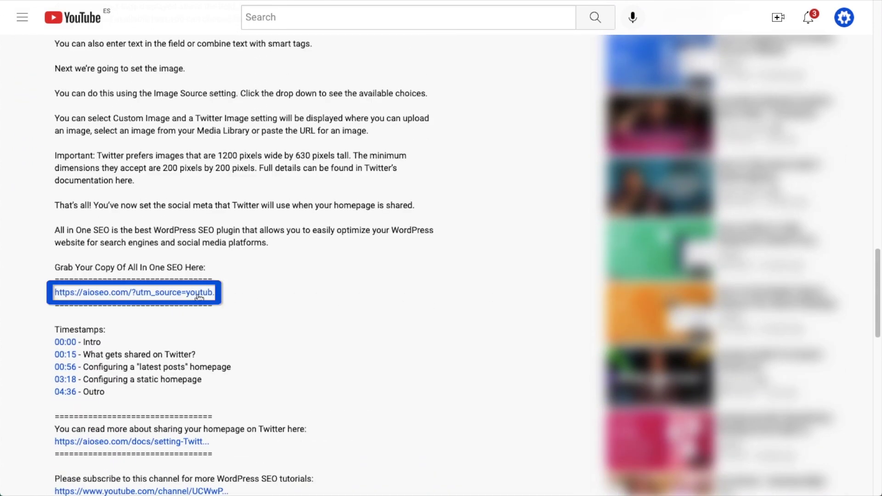
click(167, 294)
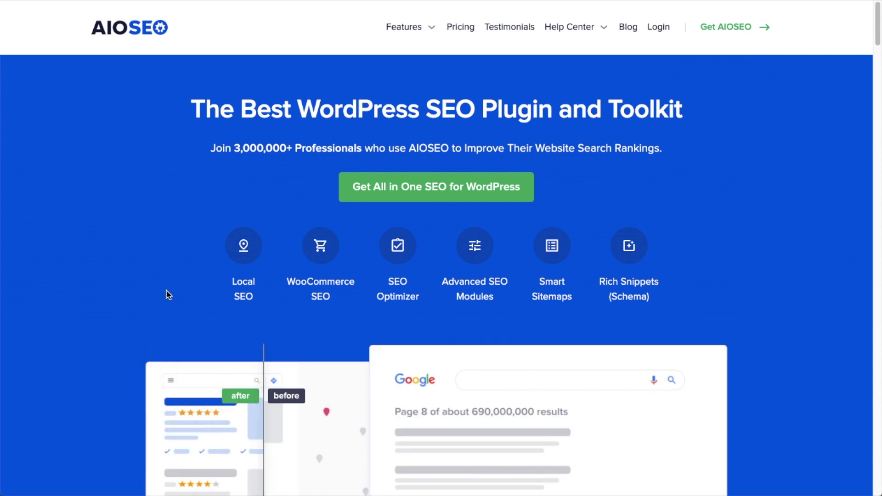